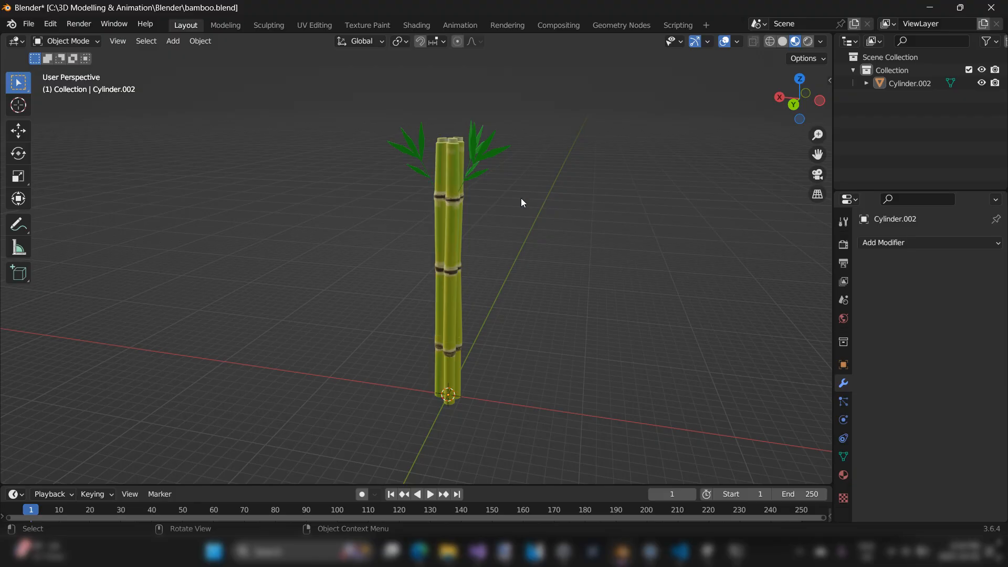
# Try to move the whole bamboo model down along the global Z axis
pyautogui.click(441, 248)
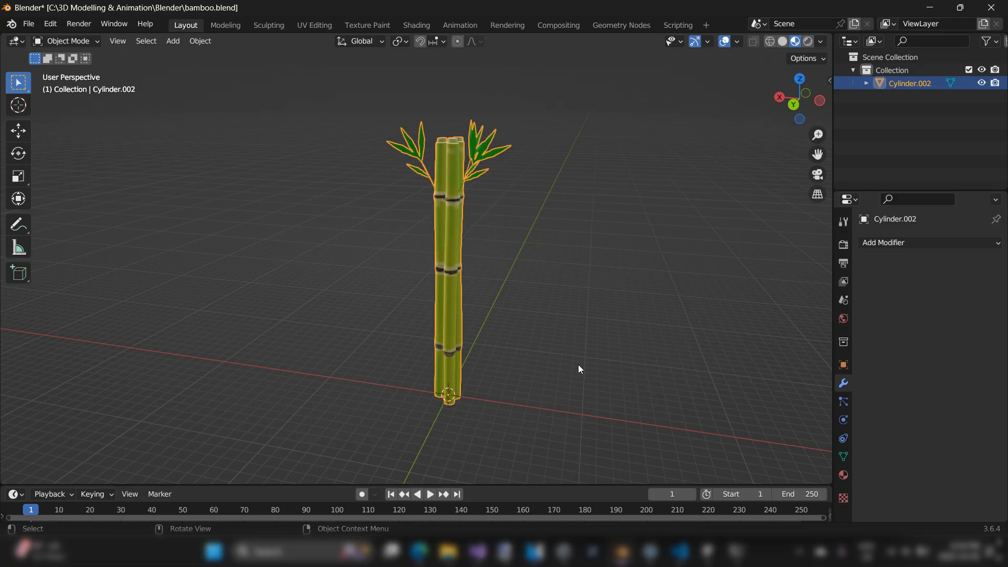
pyautogui.moveTo(554, 363); pyautogui.dragTo(469, 293, button='middle')
pyautogui.scroll(4, 432, 262)
pyautogui.scroll(-5, 459, 254)
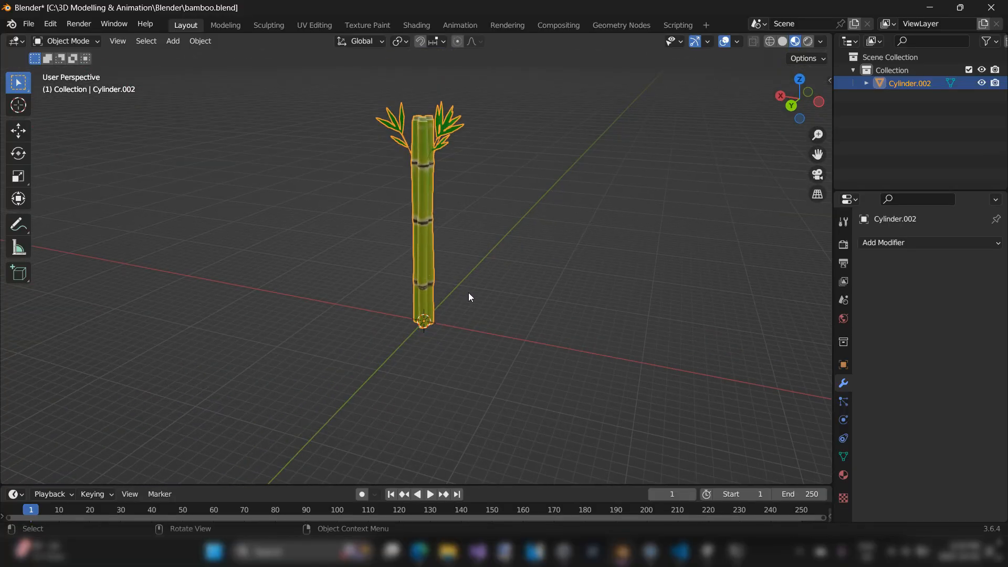
pyautogui.press('g')
pyautogui.press('z')
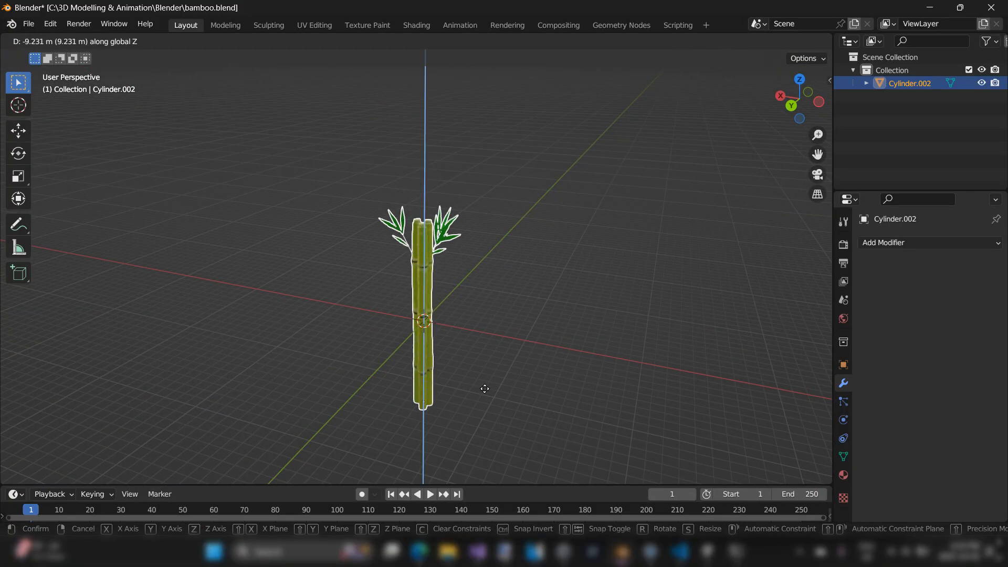
pyautogui.click(499, 259)
pyautogui.moveTo(500, 259); pyautogui.dragTo(524, 250, button='middle')
pyautogui.scroll(3, 514, 253)
pyautogui.scroll(-3, 515, 253)
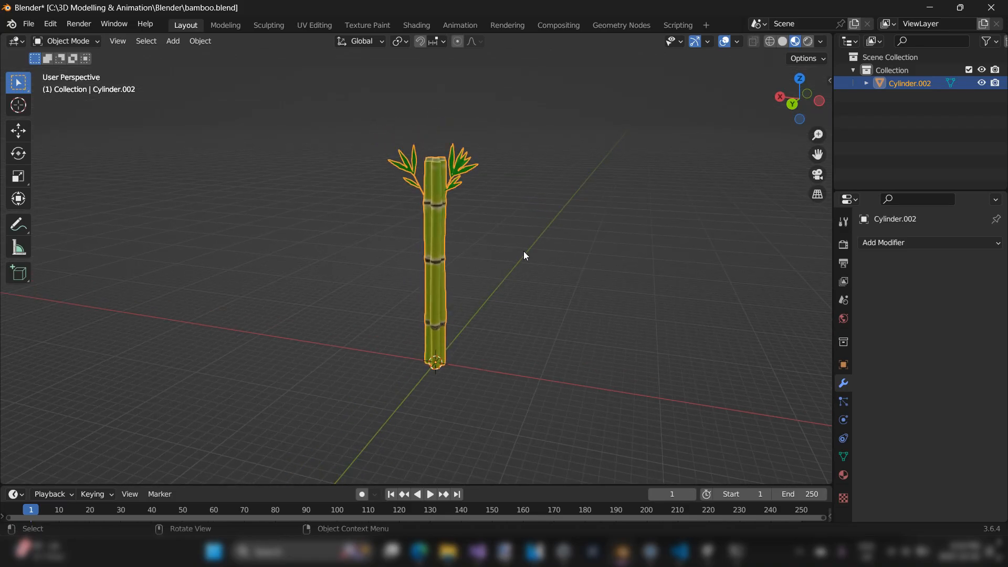
pyautogui.scroll(2, 524, 251)
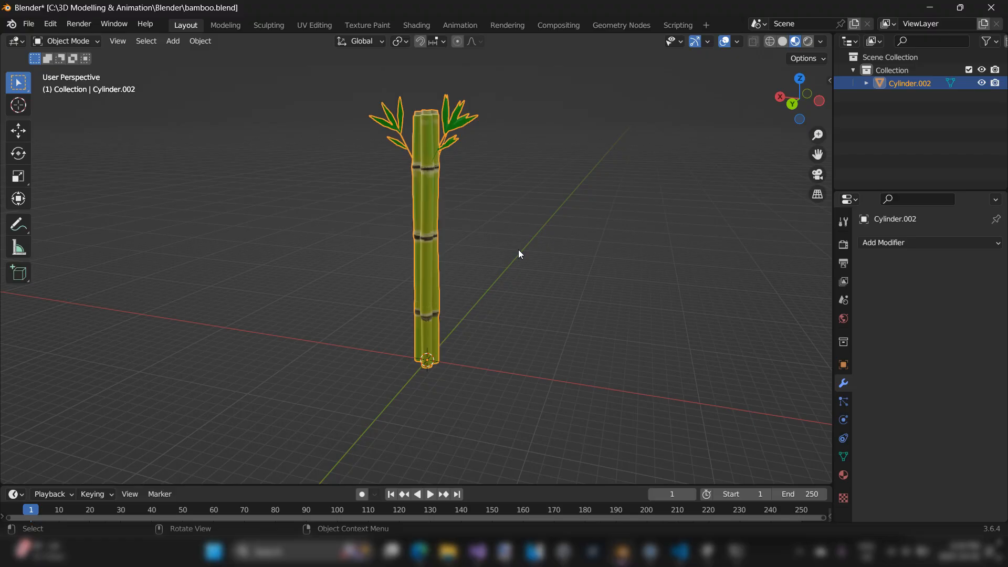
# Apply All Transforms to the bamboo model so its location, rotation and scale are baked in
pyautogui.click(912, 96)
pyautogui.click(915, 83)
pyautogui.click(909, 93)
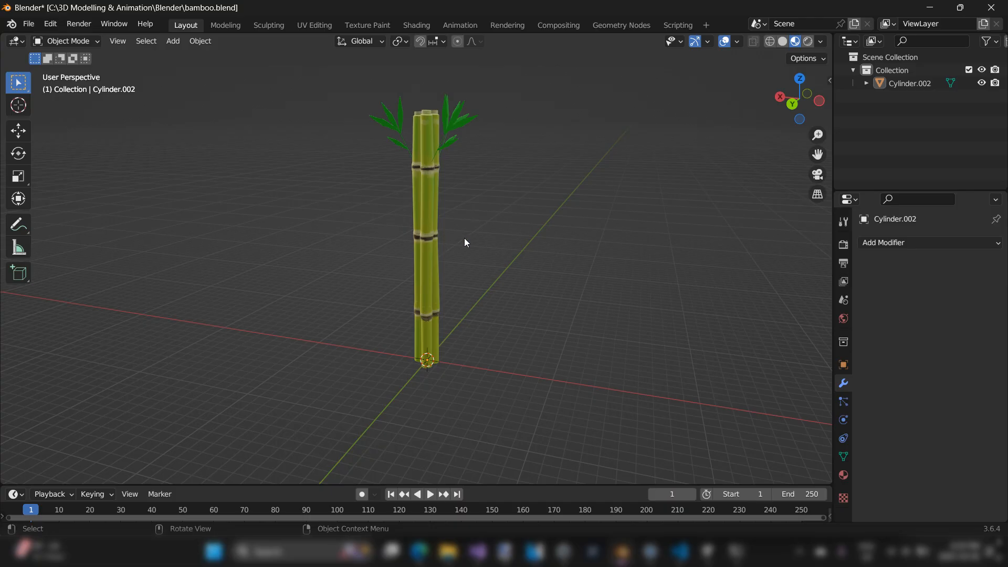
pyautogui.hotkey('ctrl', 'a')
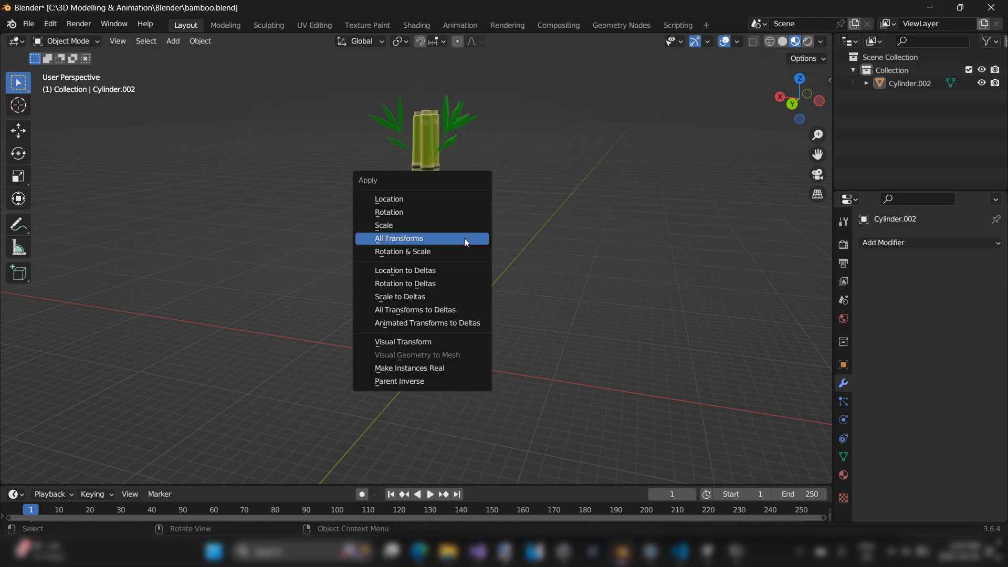
pyautogui.click(464, 239)
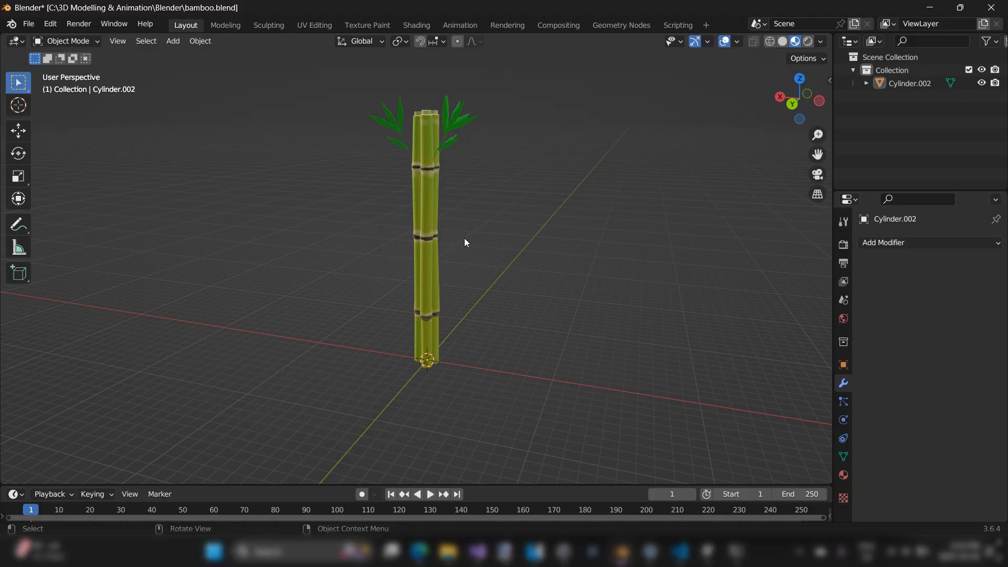
pyautogui.hotkey('ctrl', 'a')
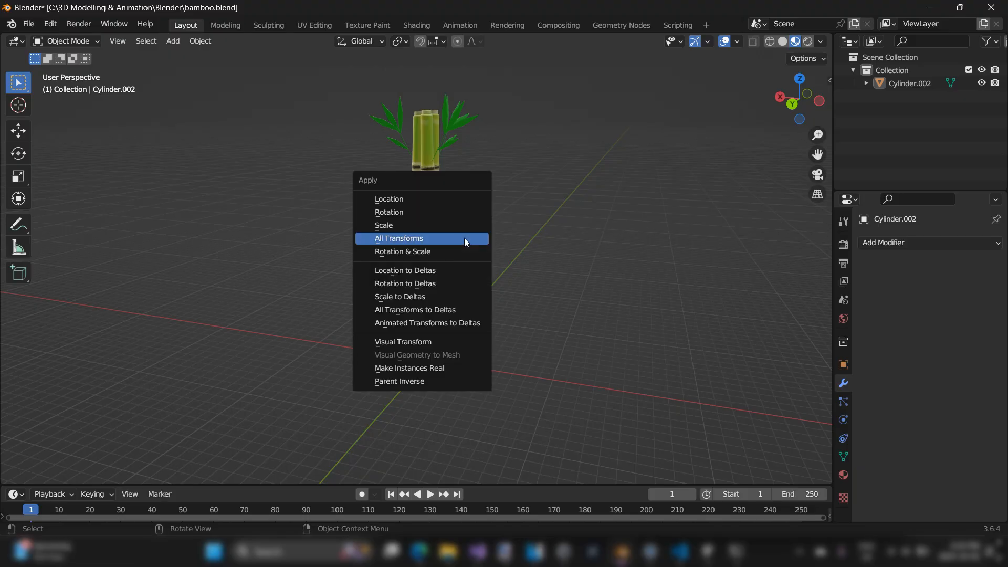
pyautogui.click(464, 242)
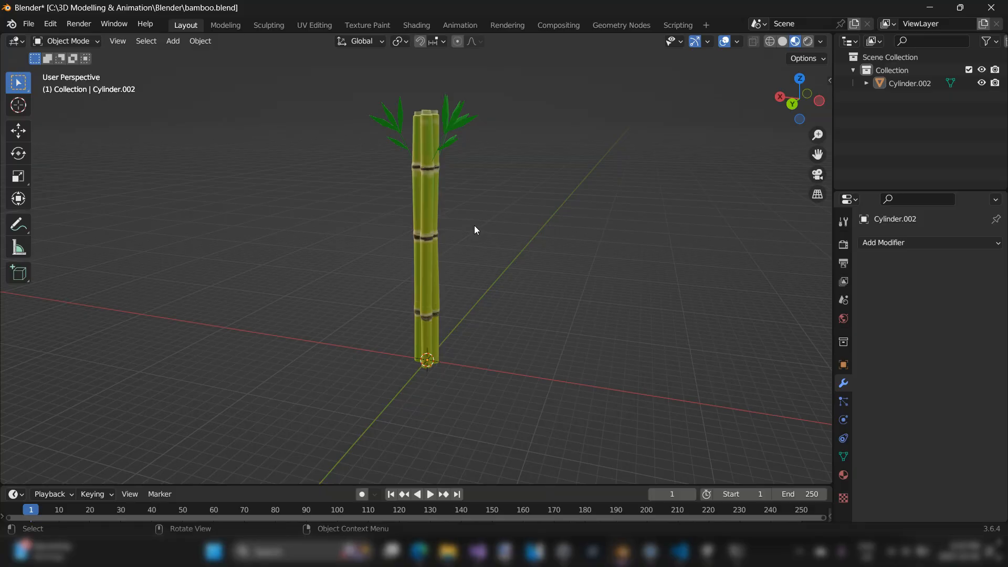
# Switch to the First Game project in Unity and show its Assets folder in File Explorer
pyautogui.moveTo(707, 551)
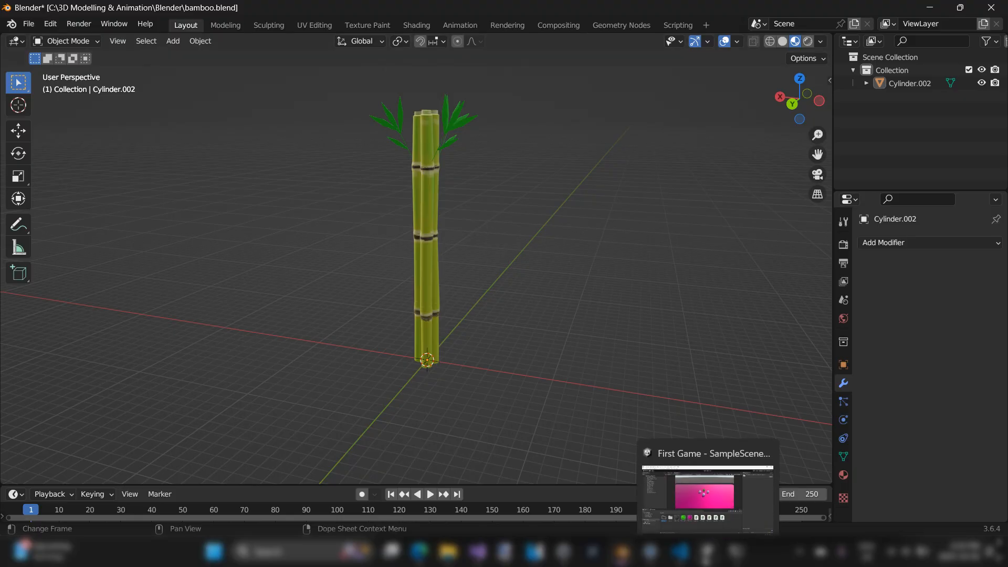
pyautogui.click(707, 551)
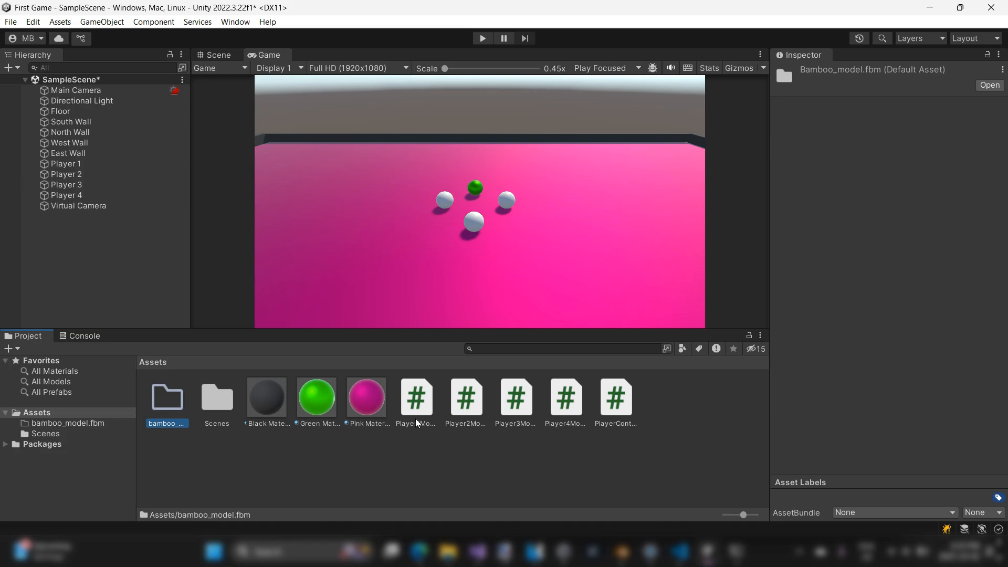
pyautogui.click(42, 412)
pyautogui.rightClick(40, 414)
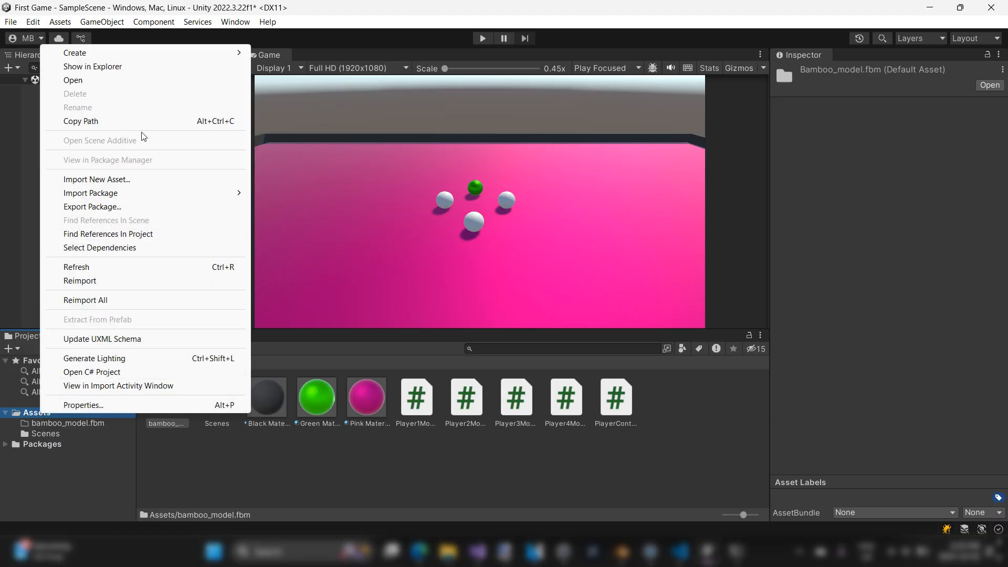
pyautogui.click(141, 67)
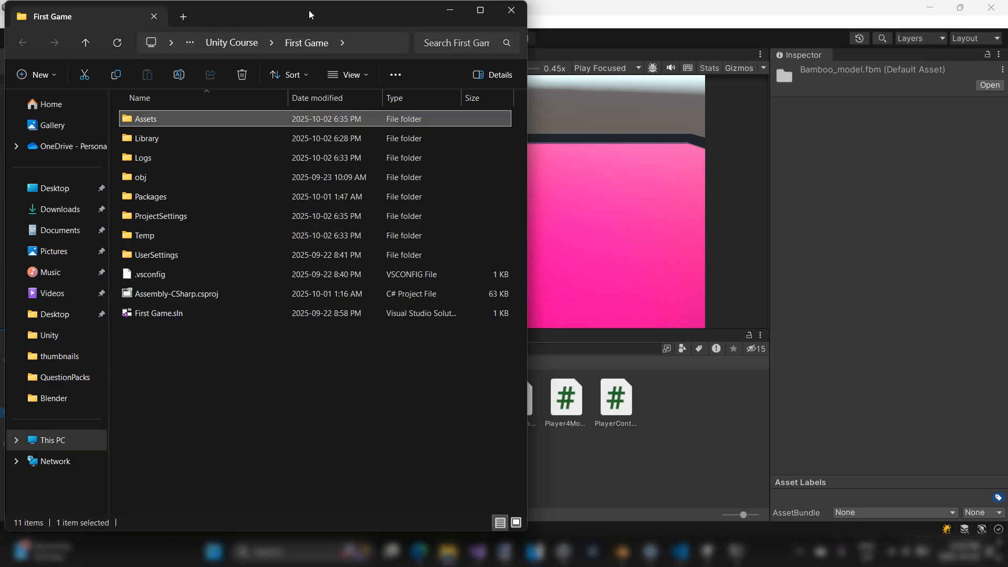
# Copy the First Game project folder's path from File Explorer and switch back to Blender
pyautogui.click(382, 47)
pyautogui.hotkey('ctrl', 'c')
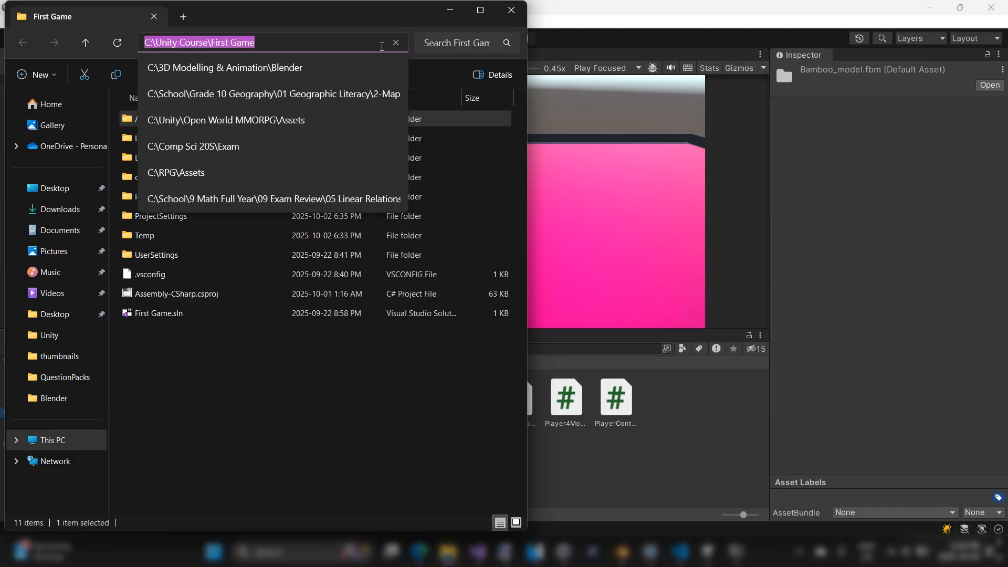
pyautogui.click(506, 17)
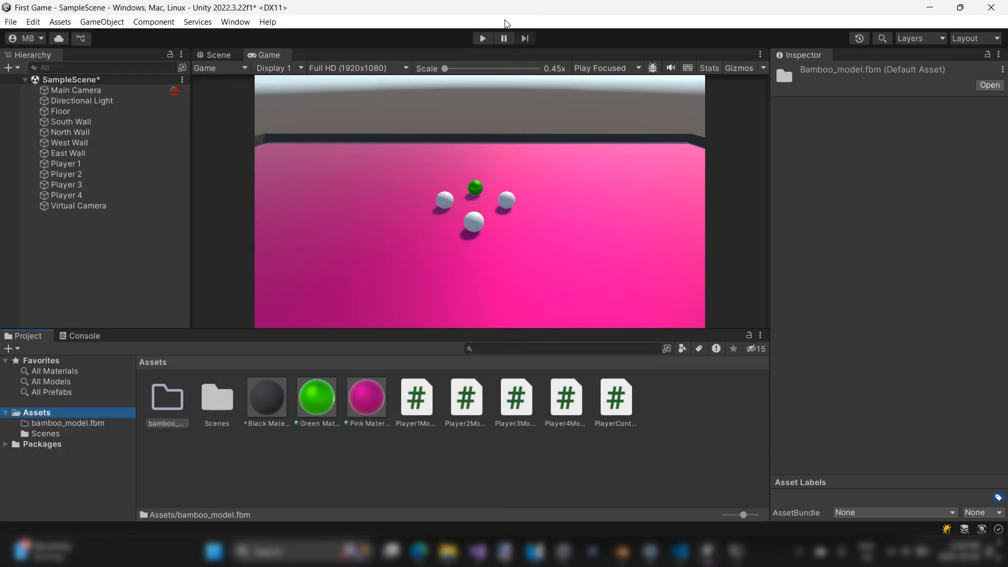
pyautogui.click(621, 552)
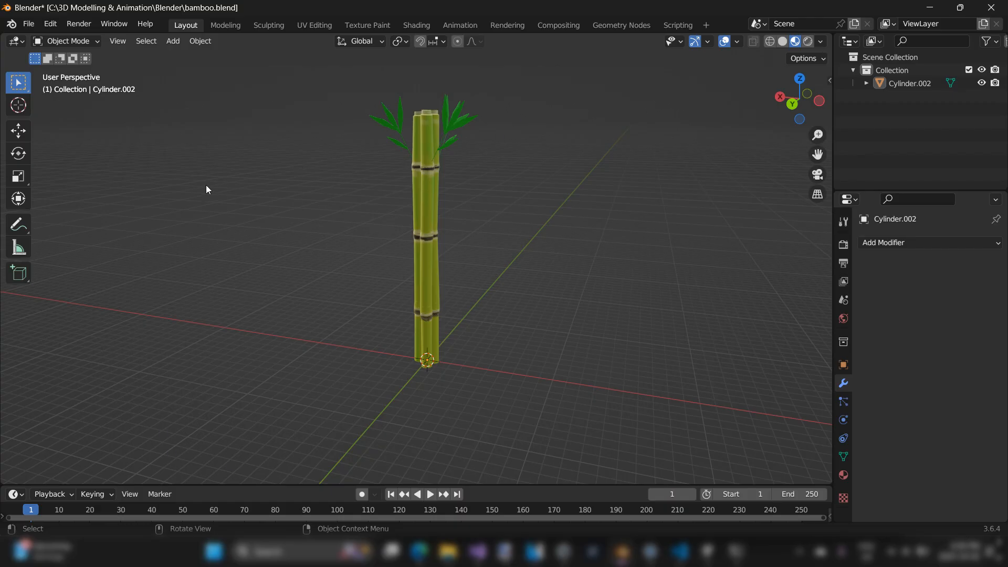
pyautogui.click(29, 24)
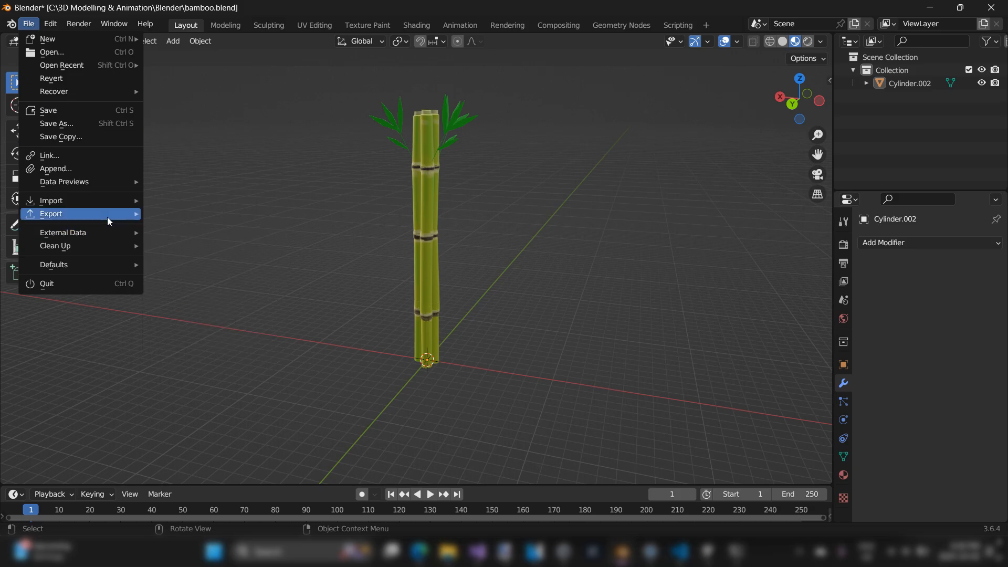
pyautogui.moveTo(108, 218)
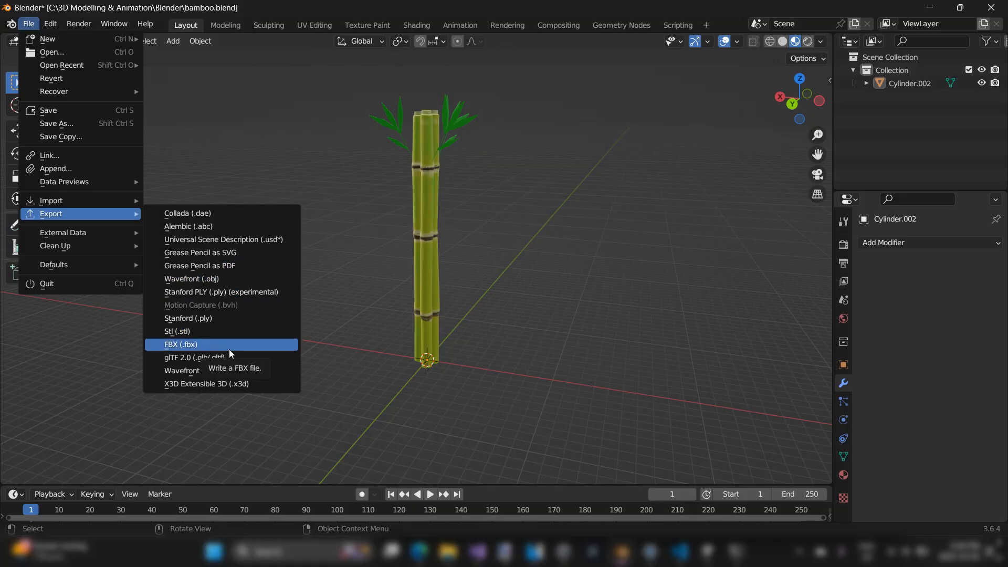
pyautogui.press('Escape')
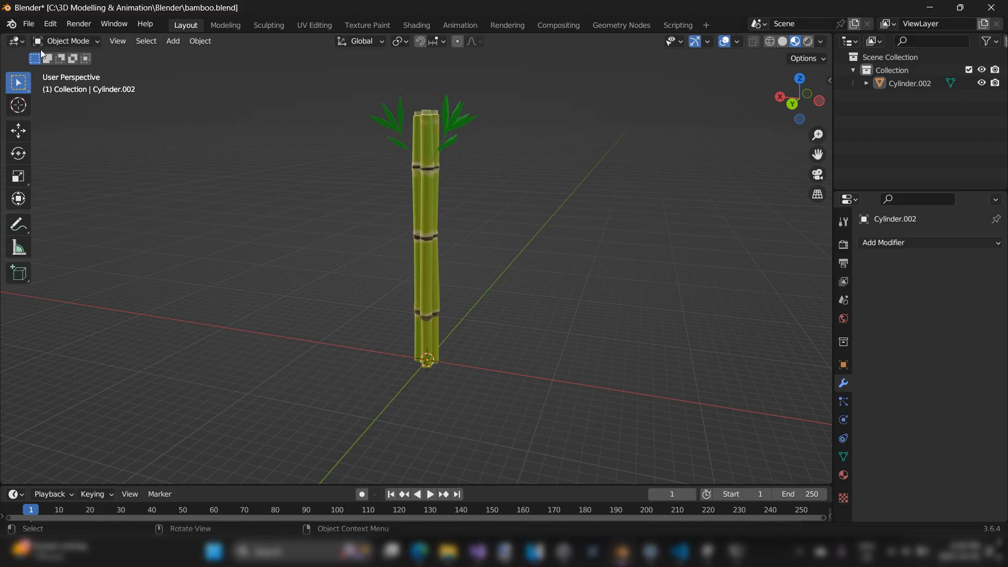
pyautogui.click(51, 23)
pyautogui.click(50, 24)
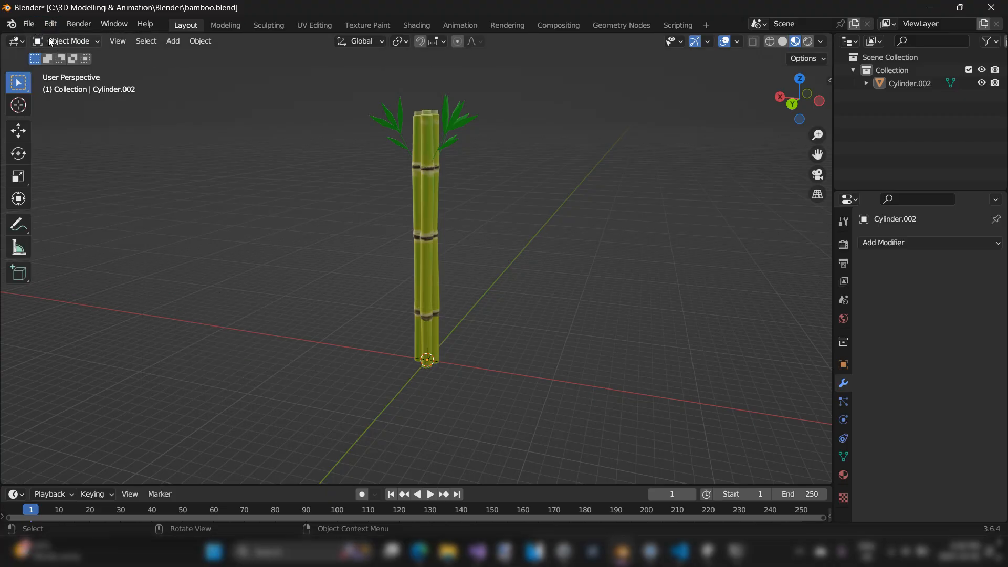
# Start an FBX export and set its destination to C:\Unity Course\First Game\Assets using the copied path
pyautogui.click(28, 24)
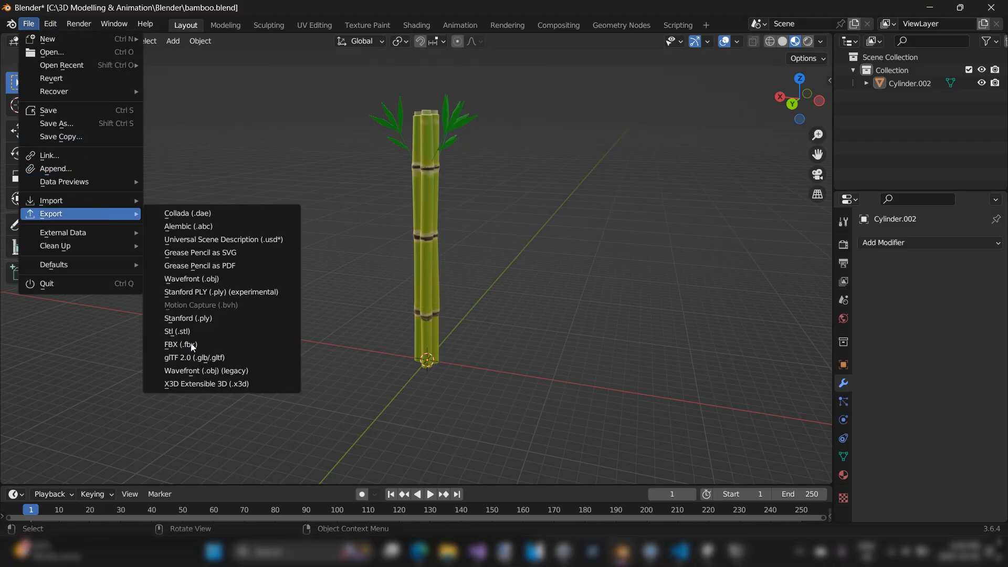
pyautogui.click(190, 345)
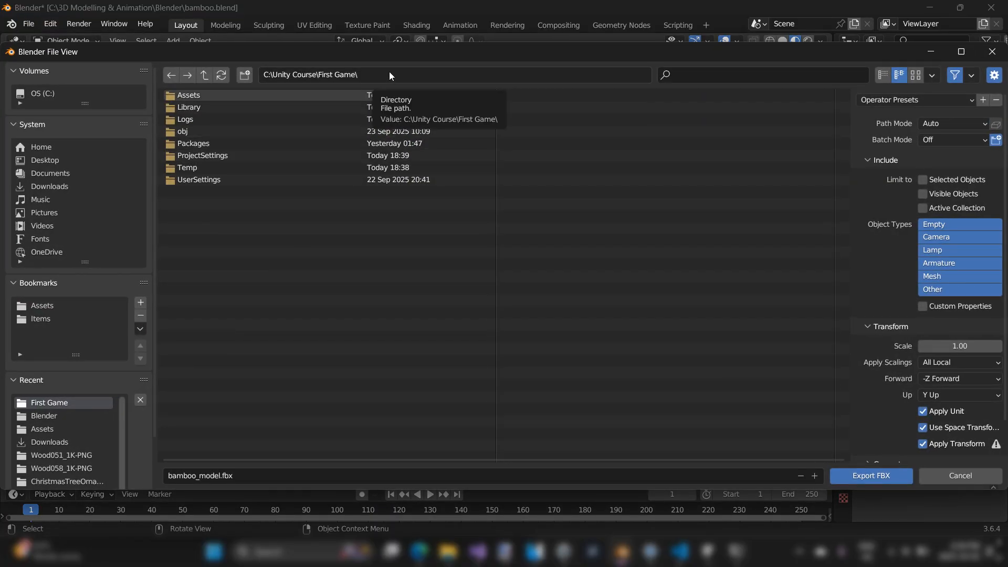
pyautogui.click(479, 71)
pyautogui.hotkey('ctrl', 'v')
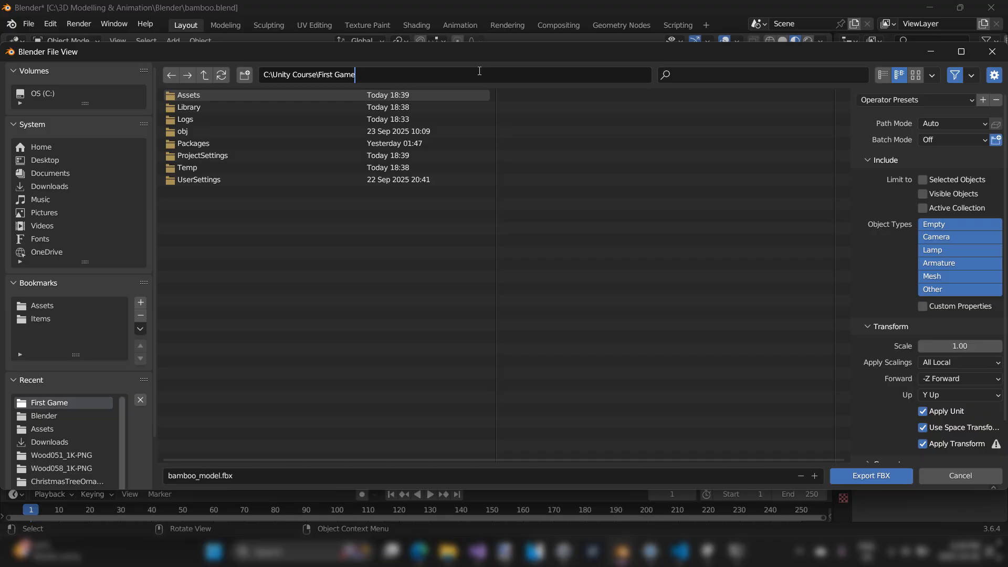
pyautogui.press('Return')
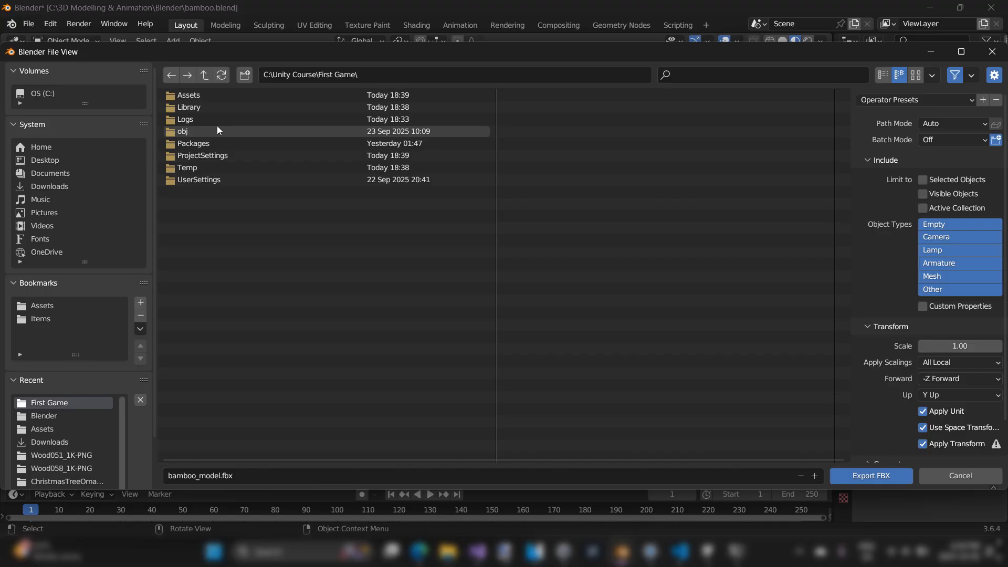
pyautogui.click(210, 96)
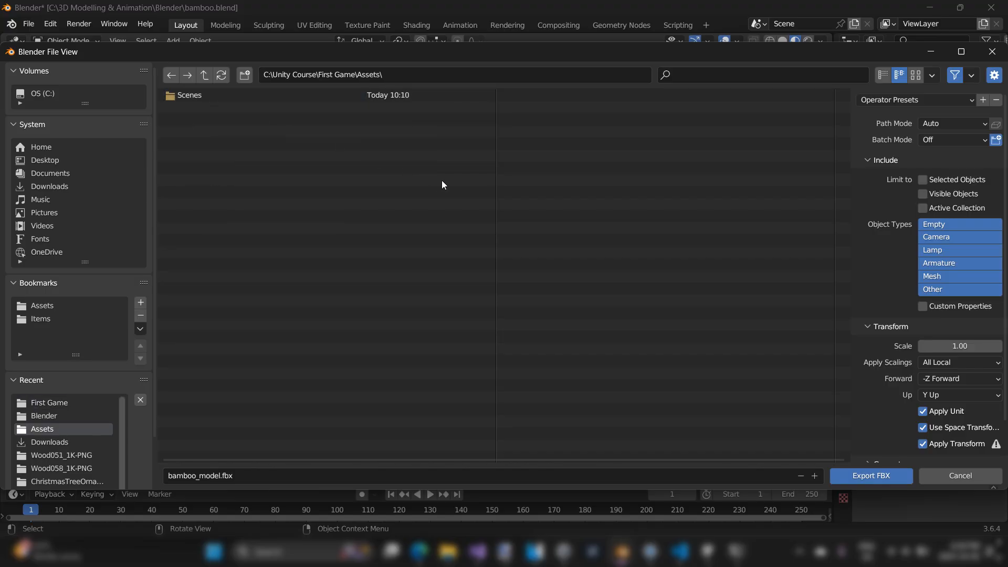
# Check the contents of the Assets folder in the Unity project and return to the Blender export dialog
pyautogui.moveTo(708, 551)
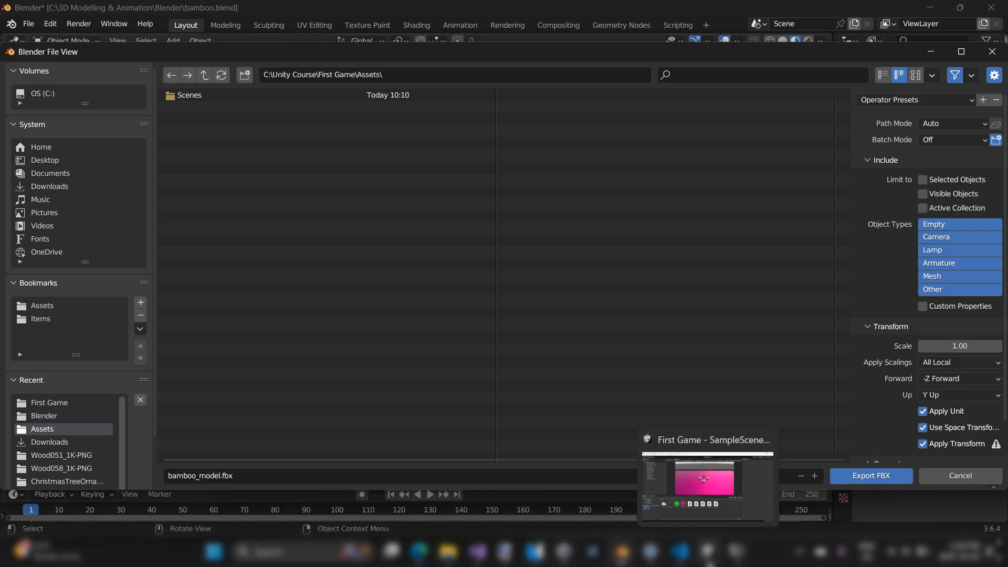
pyautogui.click(650, 482)
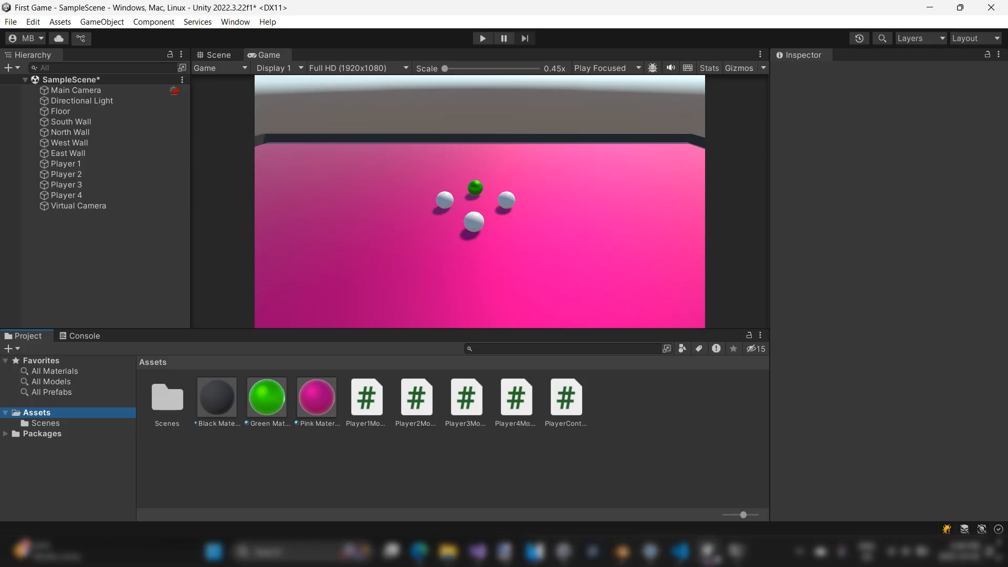
pyautogui.click(708, 551)
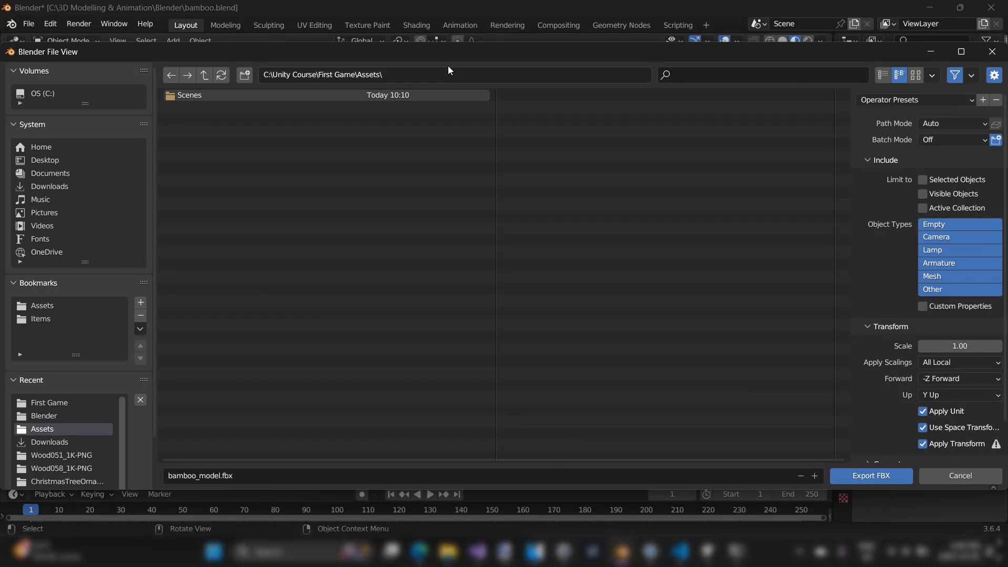
# Export the bamboo as bamboo_model.fbx with -Z Forward and Y Up
pyautogui.click(261, 479)
pyautogui.click(258, 480)
pyautogui.moveTo(272, 478); pyautogui.dragTo(157, 479)
pyautogui.click(277, 475)
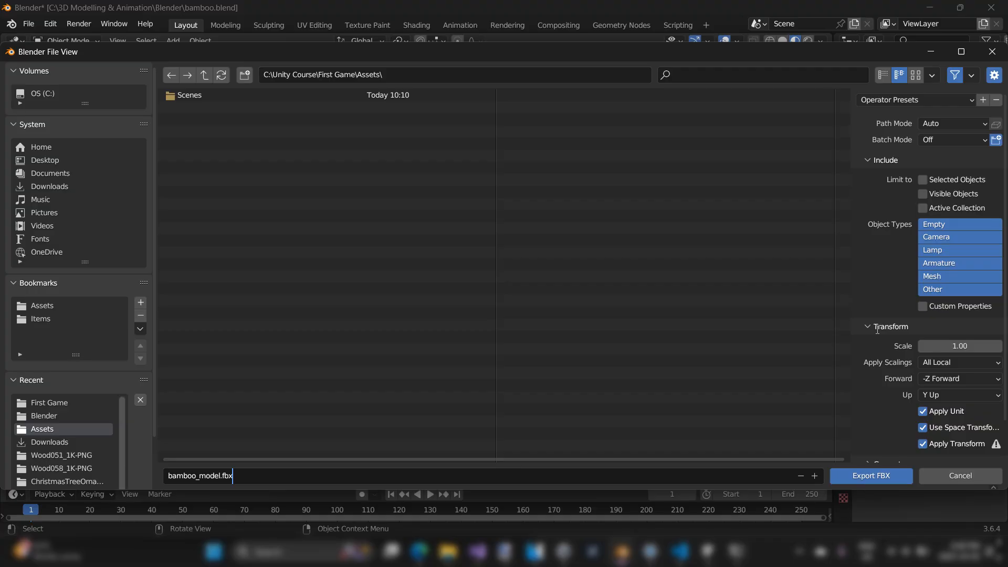
pyautogui.click(960, 394)
pyautogui.click(959, 394)
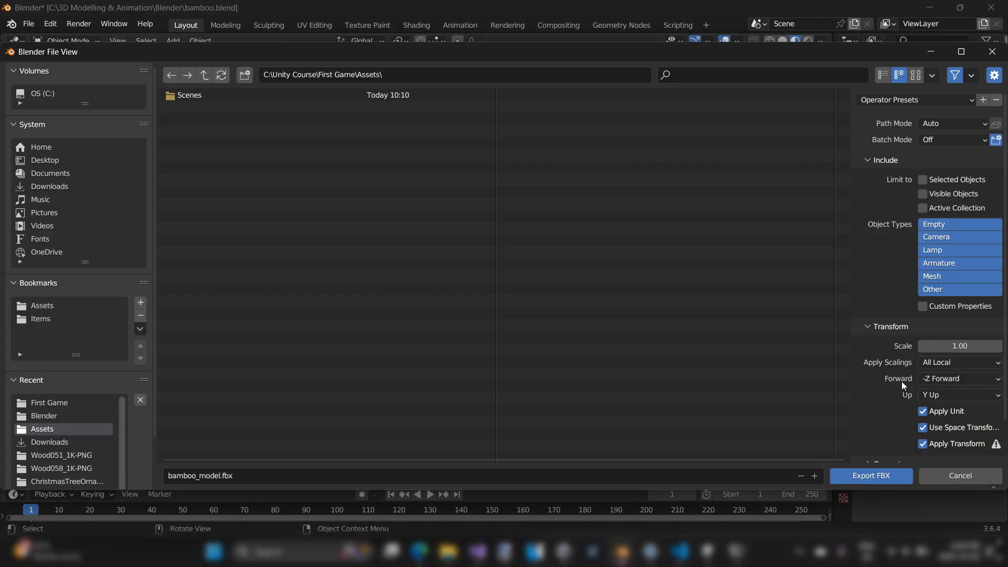
pyautogui.click(952, 381)
pyautogui.click(961, 382)
pyautogui.click(870, 477)
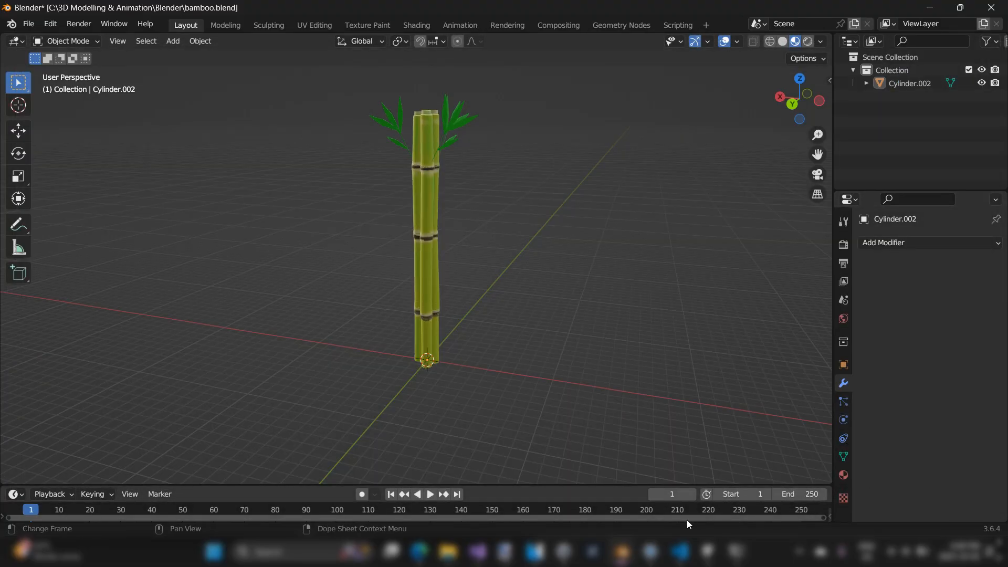
# Switch to Unity, select the imported bamboo_model asset in Assets and show the Scene view
pyautogui.click(707, 552)
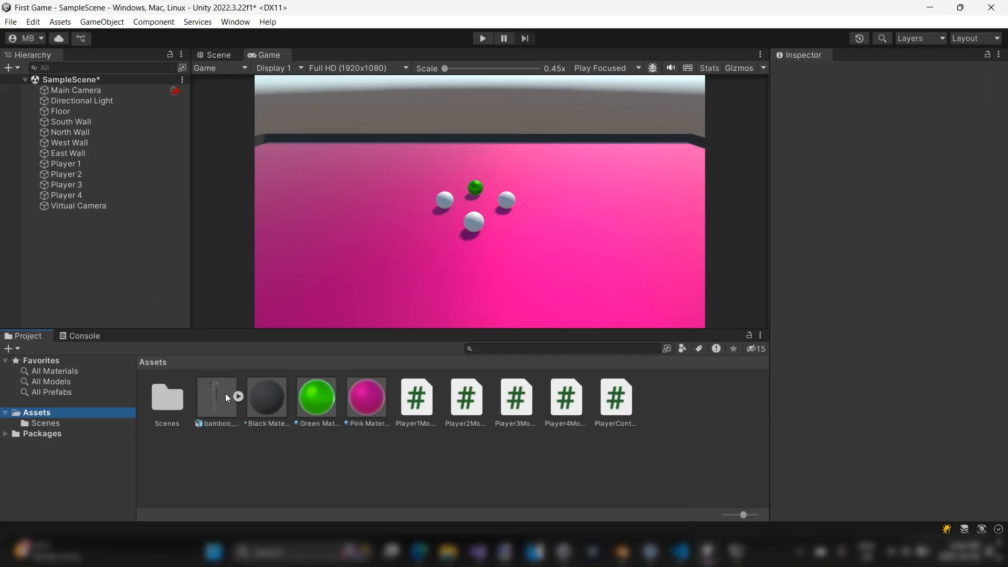
pyautogui.click(225, 407)
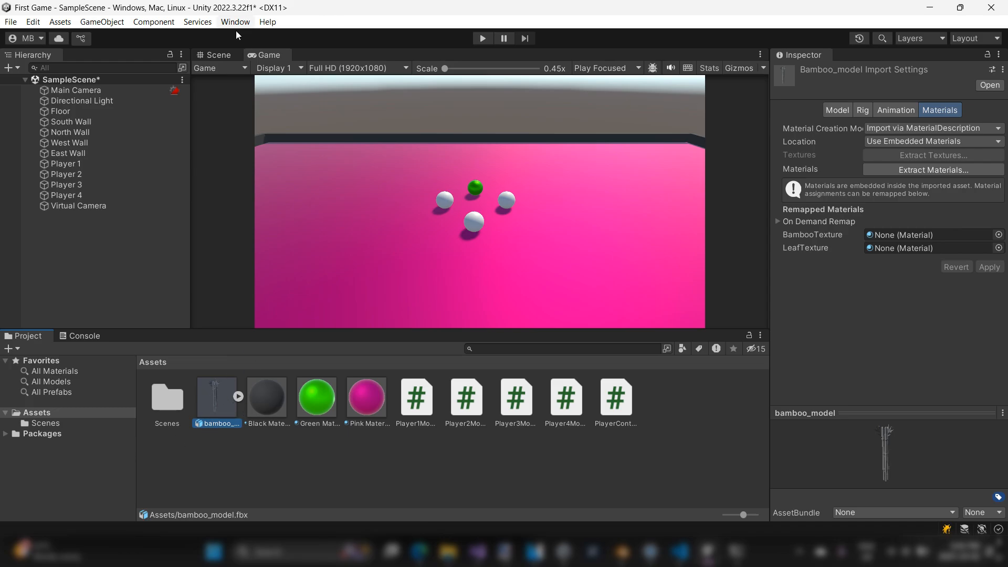
pyautogui.click(229, 55)
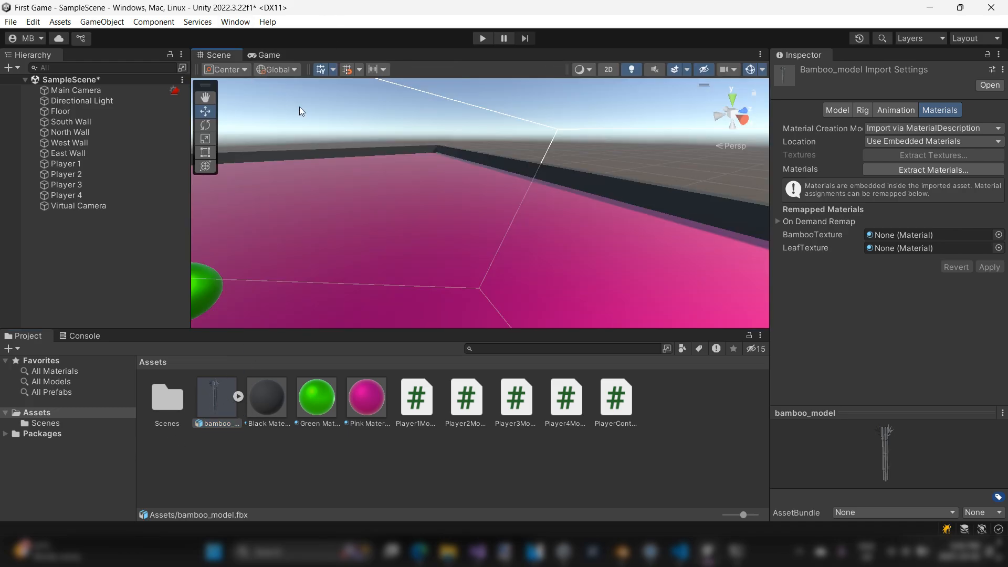
# View the floor, player spheres and camera in the Scene from farther away
pyautogui.scroll(-6, 496, 206)
pyautogui.moveTo(442, 229); pyautogui.dragTo(468, 222, button='middle')
pyautogui.scroll(-4, 316, 293)
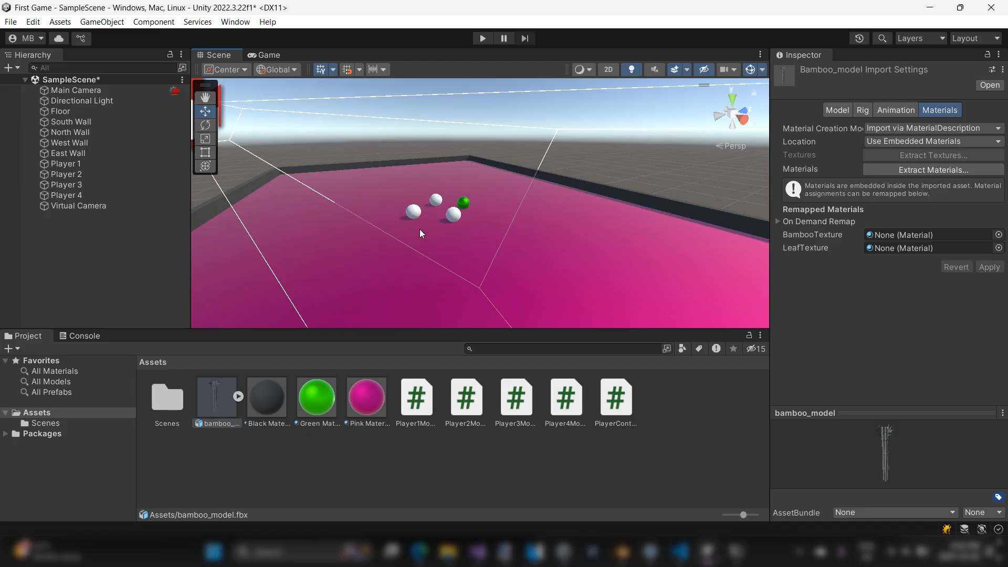
pyautogui.scroll(-3, 420, 229)
pyautogui.moveTo(444, 197); pyautogui.dragTo(491, 209, button='middle')
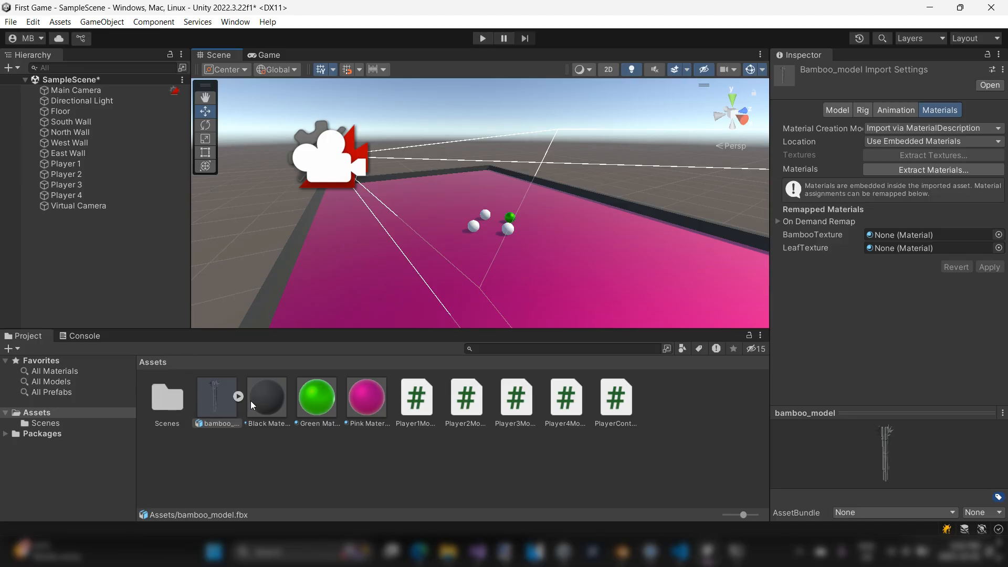
# Switch to Blender, check the bamboo's material slots and BambooTexture surface settings, and return to Unity
pyautogui.click(623, 557)
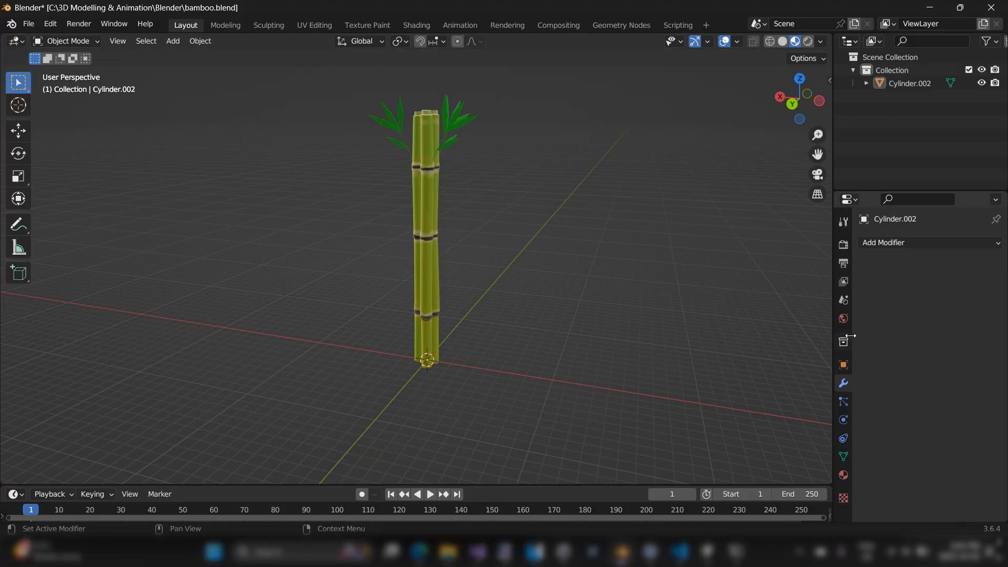
pyautogui.click(844, 475)
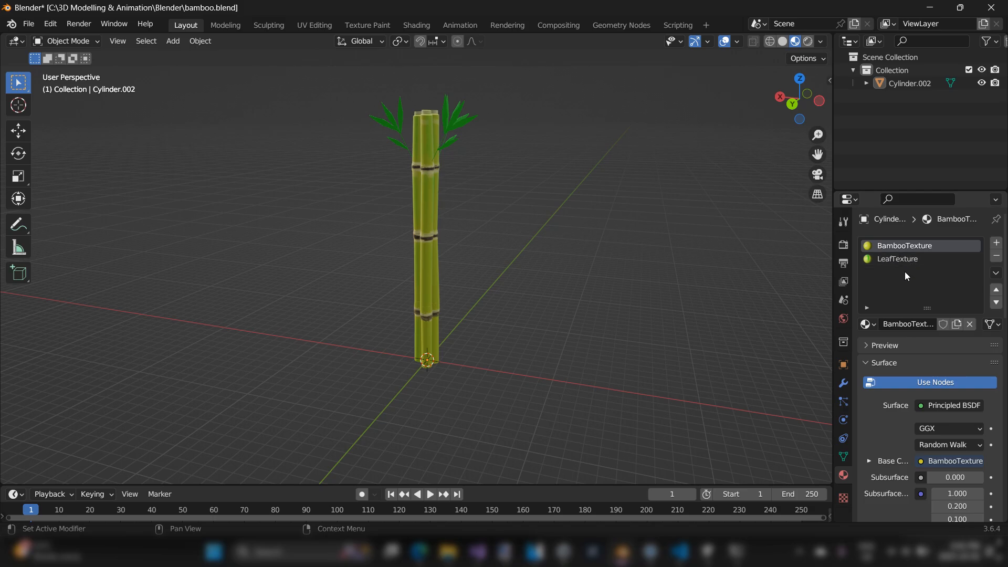
pyautogui.scroll(-5, 924, 407)
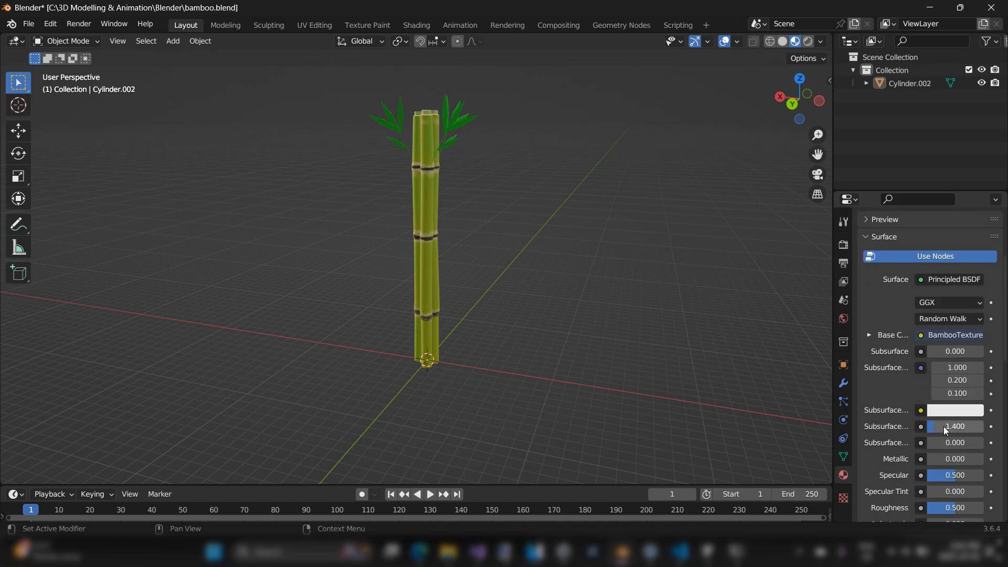
pyautogui.click(930, 7)
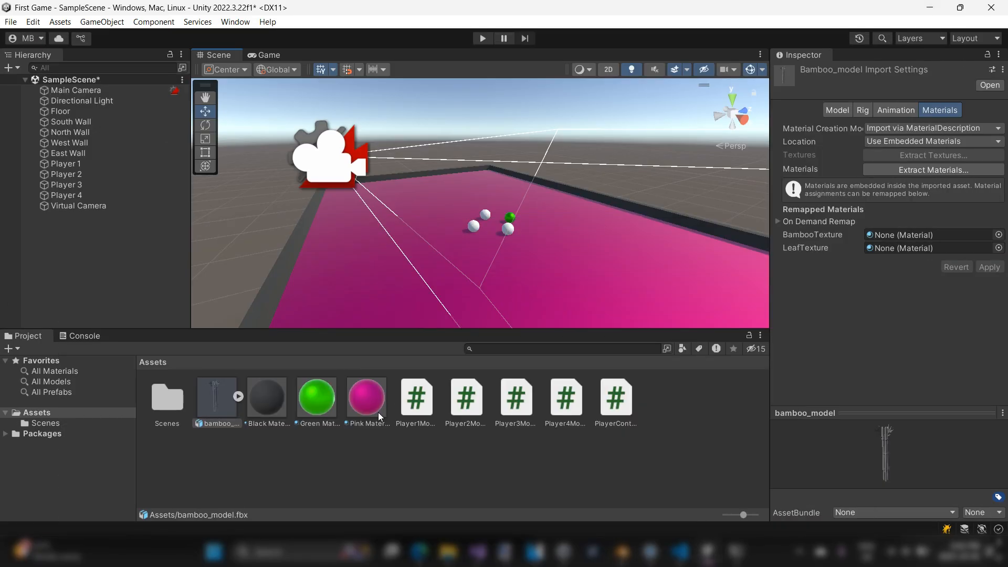
# Create a new material in Assets with its default name and set its albedo colour to bright green
pyautogui.rightClick(293, 450)
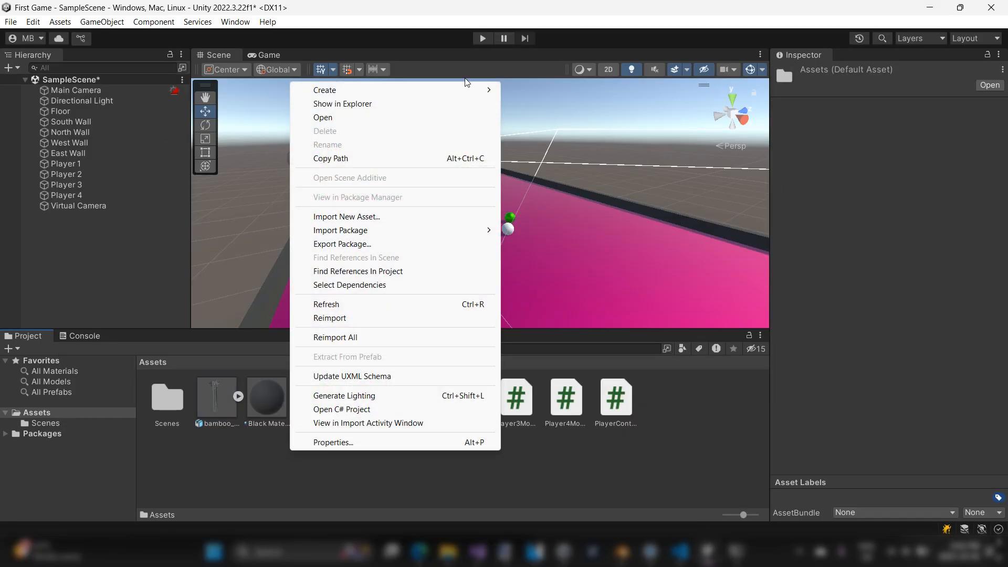
pyautogui.moveTo(465, 96)
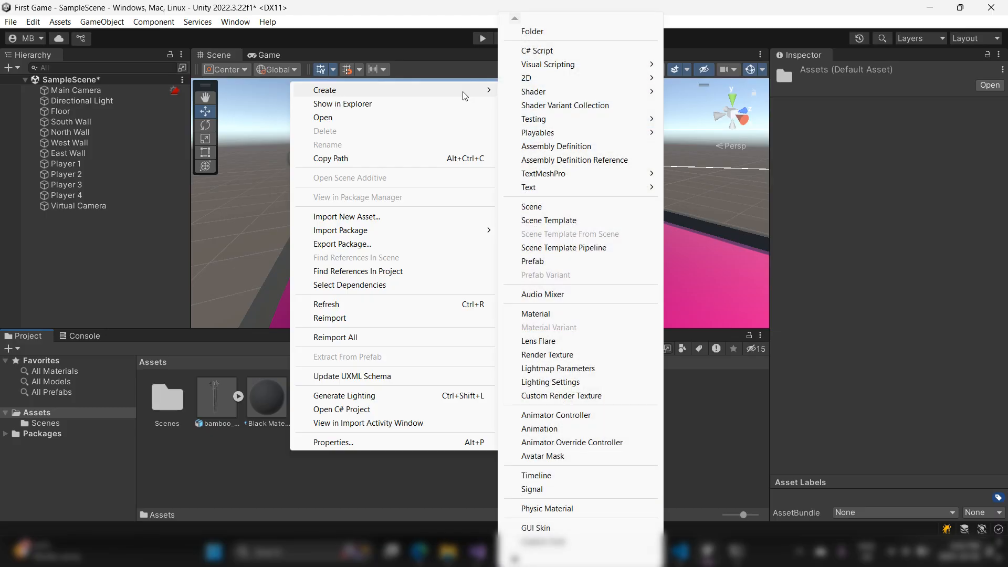
pyautogui.click(570, 315)
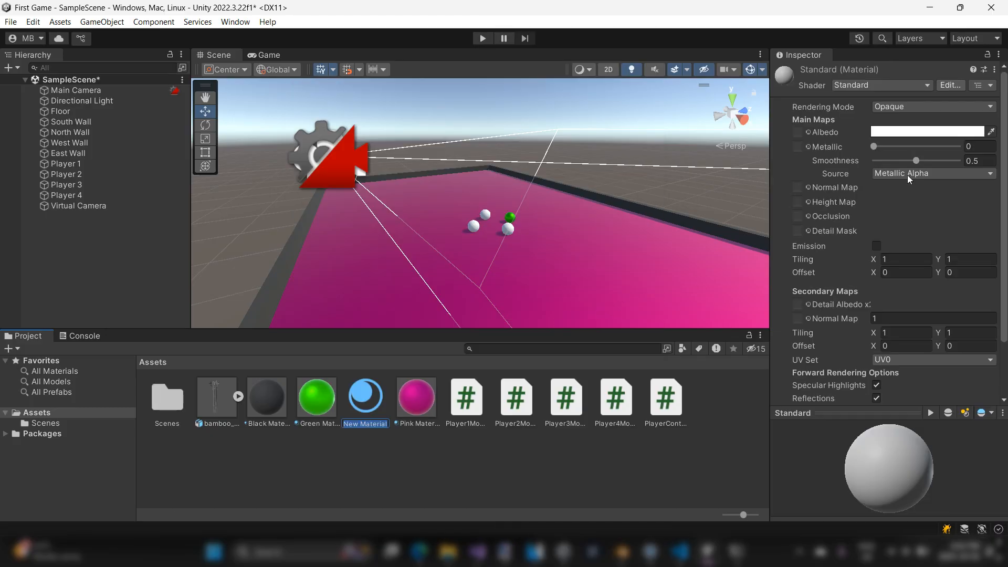
pyautogui.click(912, 133)
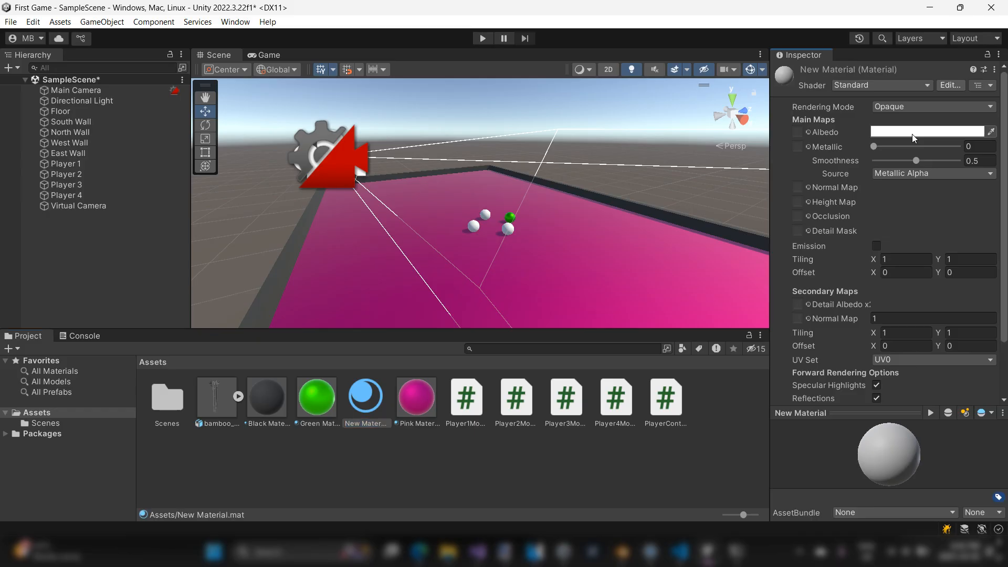
pyautogui.click(912, 136)
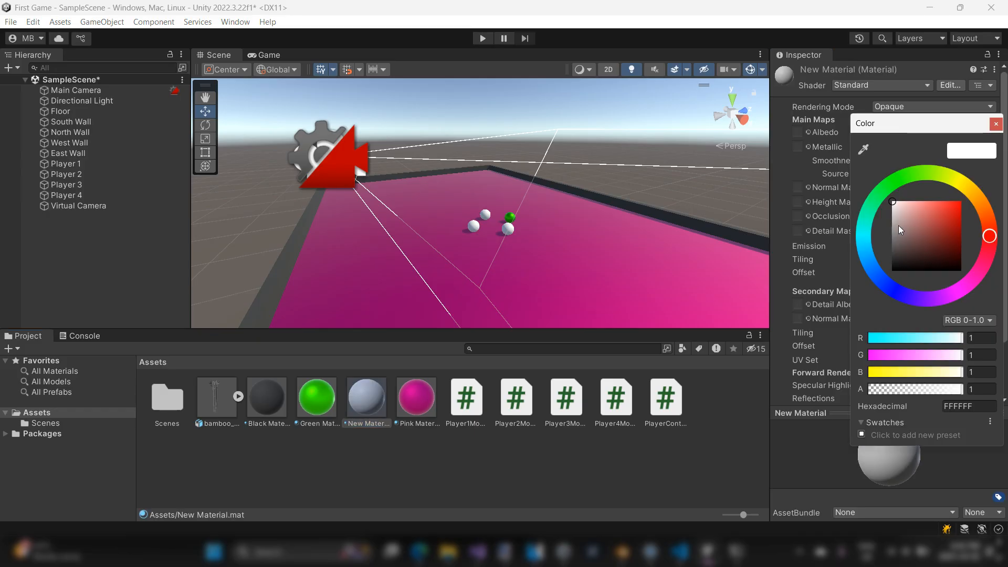
pyautogui.click(905, 178)
pyautogui.click(951, 206)
pyautogui.click(999, 127)
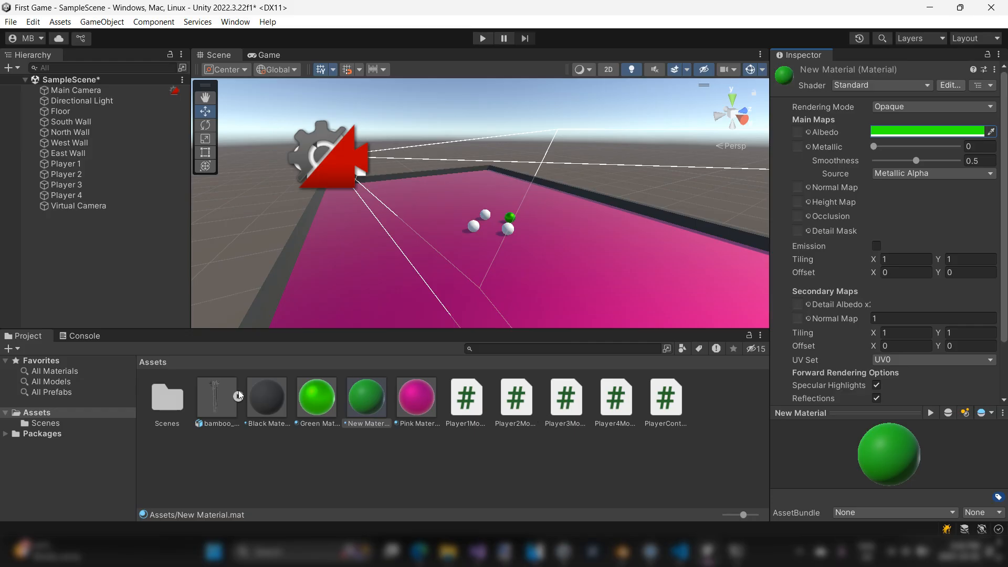
# Remap both BambooTexture and LeafTexture of bamboo_model to New Material and apply the import settings
pyautogui.click(220, 402)
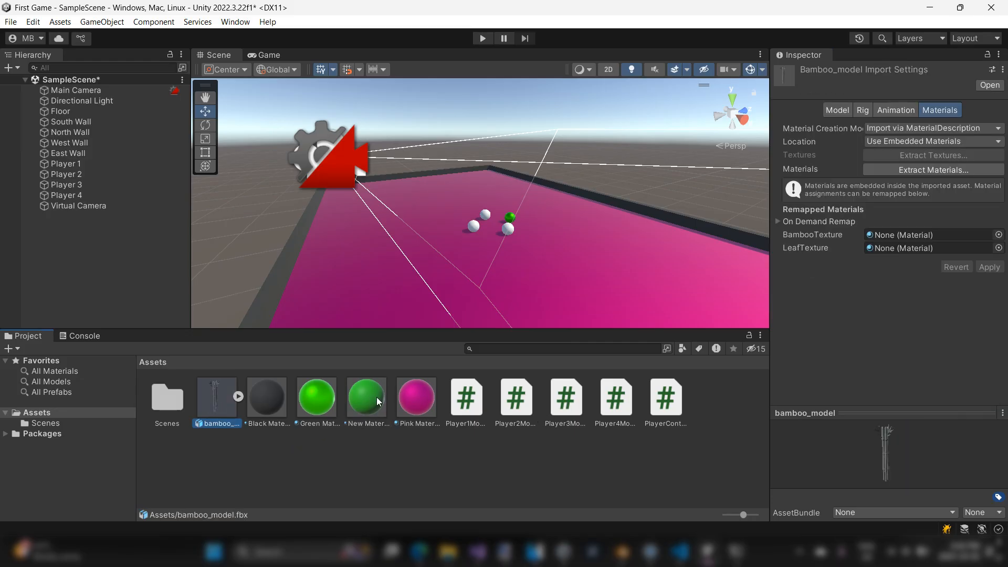
pyautogui.moveTo(374, 404); pyautogui.dragTo(886, 238)
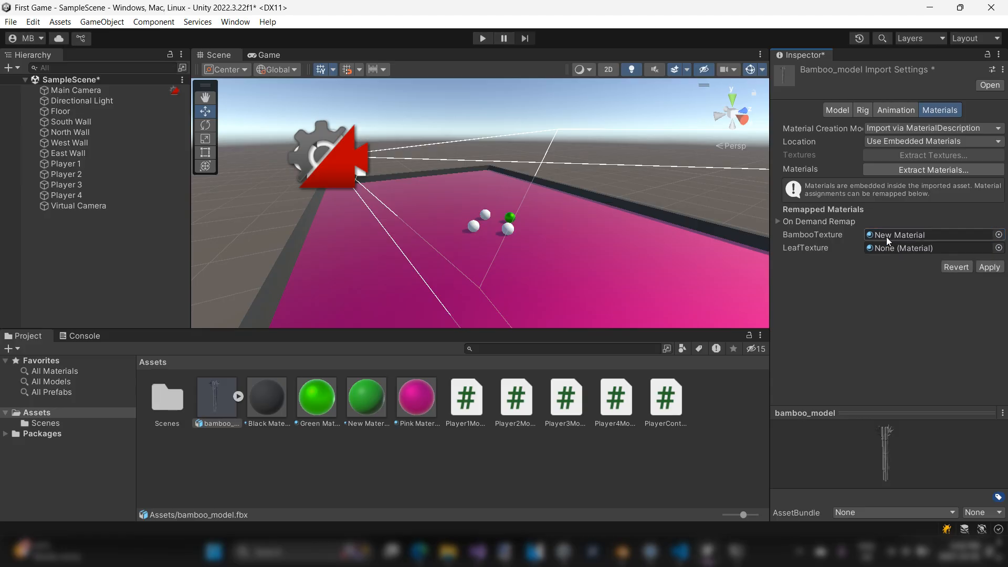
pyautogui.moveTo(364, 408); pyautogui.dragTo(892, 248)
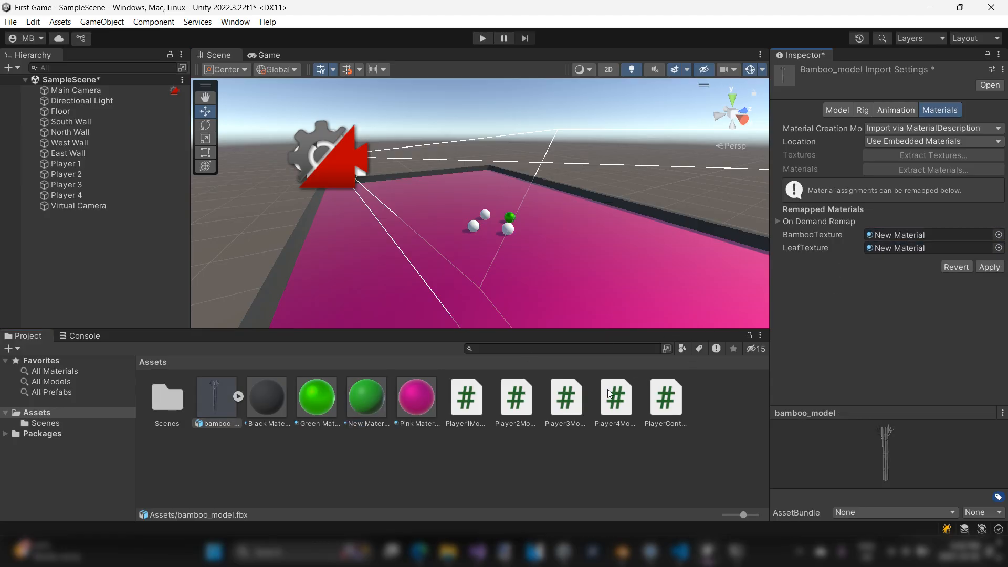
pyautogui.click(985, 265)
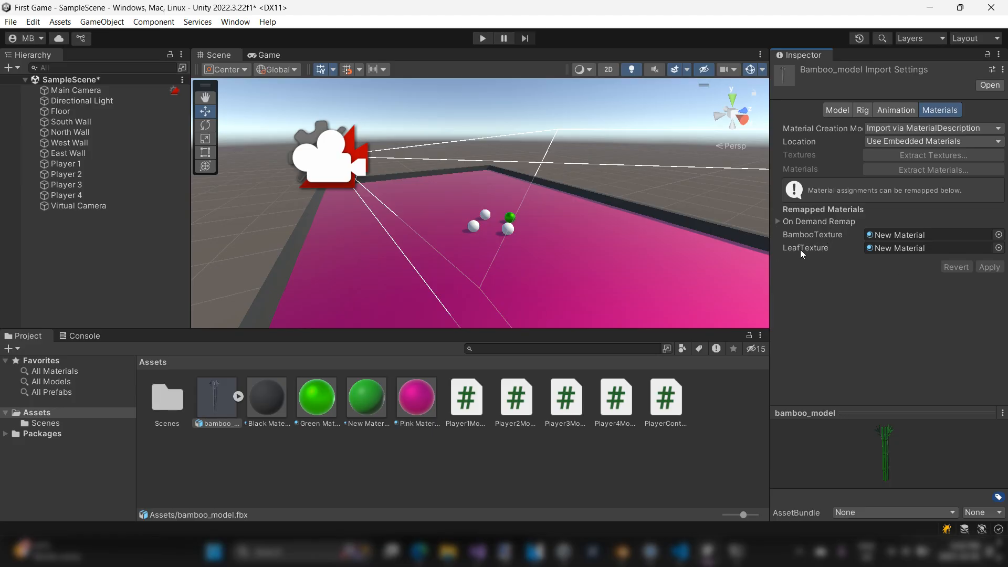
# View the materials available for bamboo_model's LeafTexture slot, and deselect the model
pyautogui.click(998, 248)
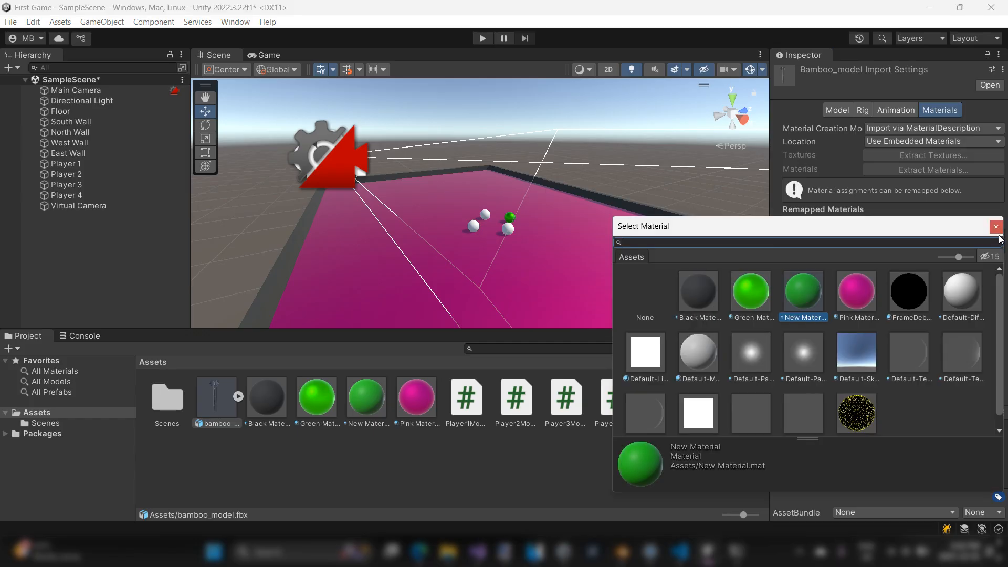
pyautogui.click(998, 235)
pyautogui.click(572, 445)
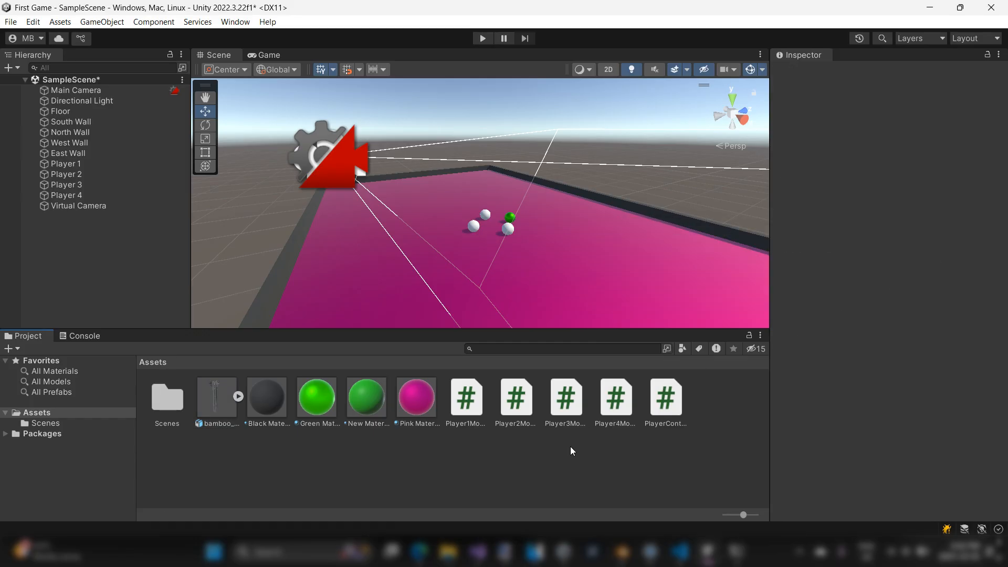
# Switch to Blender and inspect the bamboo and its BambooTexture shader nodes in the Shading workspace
pyautogui.click(622, 552)
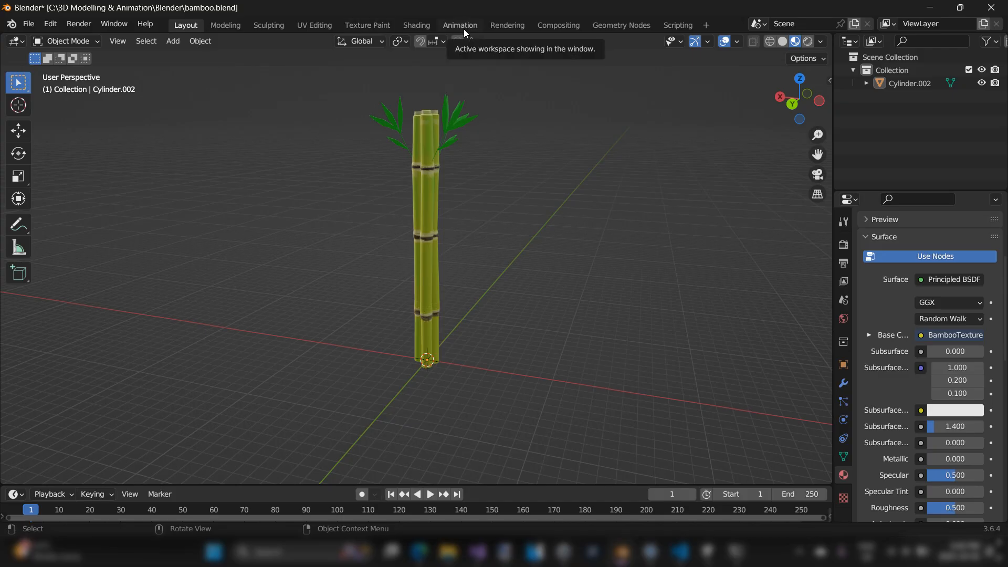
pyautogui.click(414, 25)
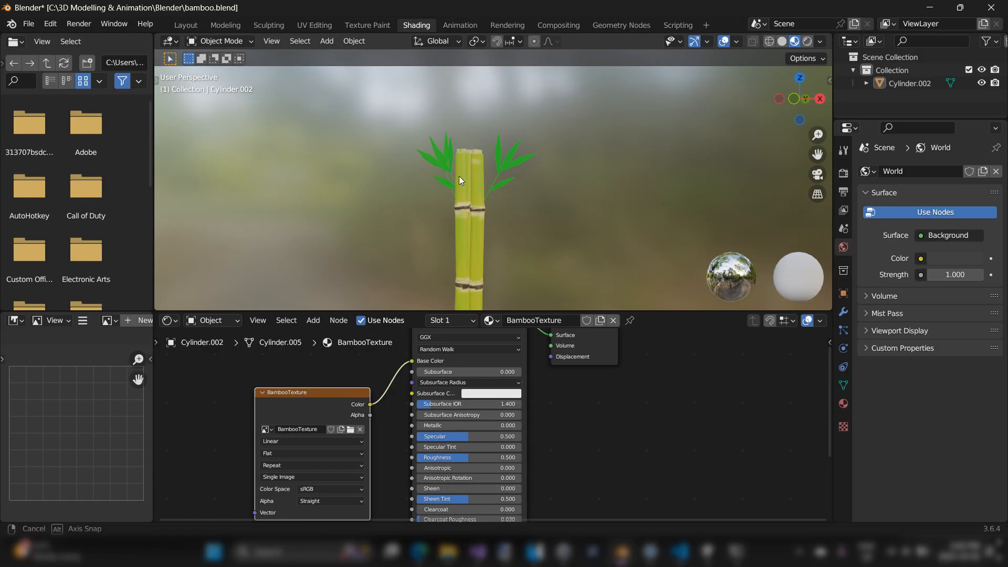
pyautogui.moveTo(459, 175); pyautogui.dragTo(459, 184, button='middle')
pyautogui.moveTo(523, 221); pyautogui.dragTo(520, 153, button='middle')
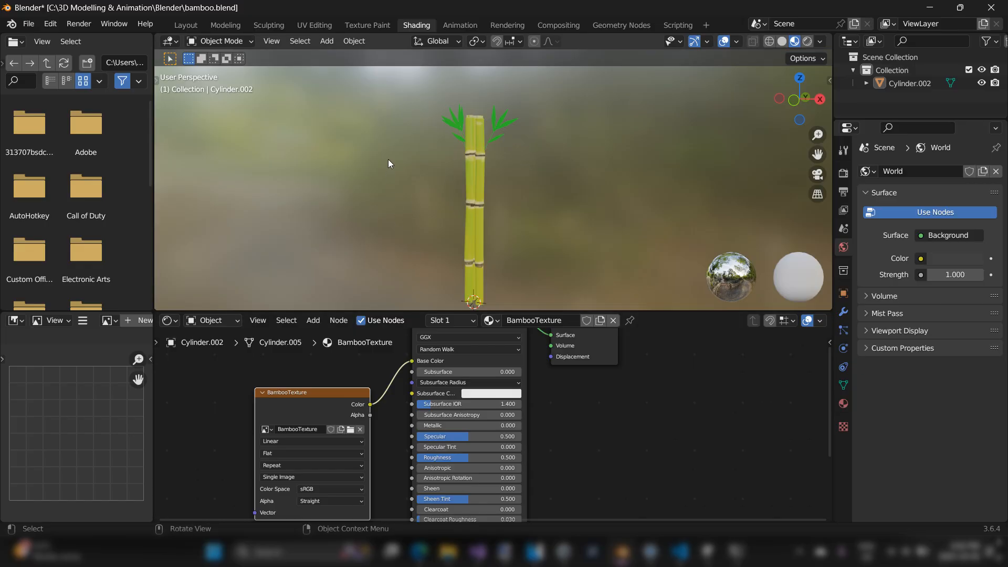
# Save the BambooTexture image from the Texture Paint workspace as BambooTexture.png in C:\Unity Course\First Game\Assets
pyautogui.click(368, 25)
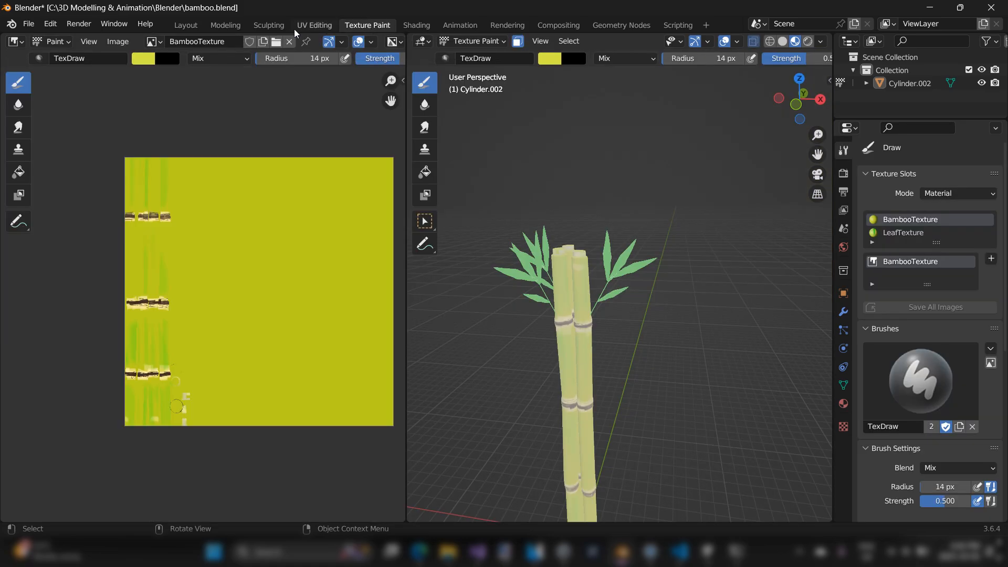
pyautogui.click(121, 42)
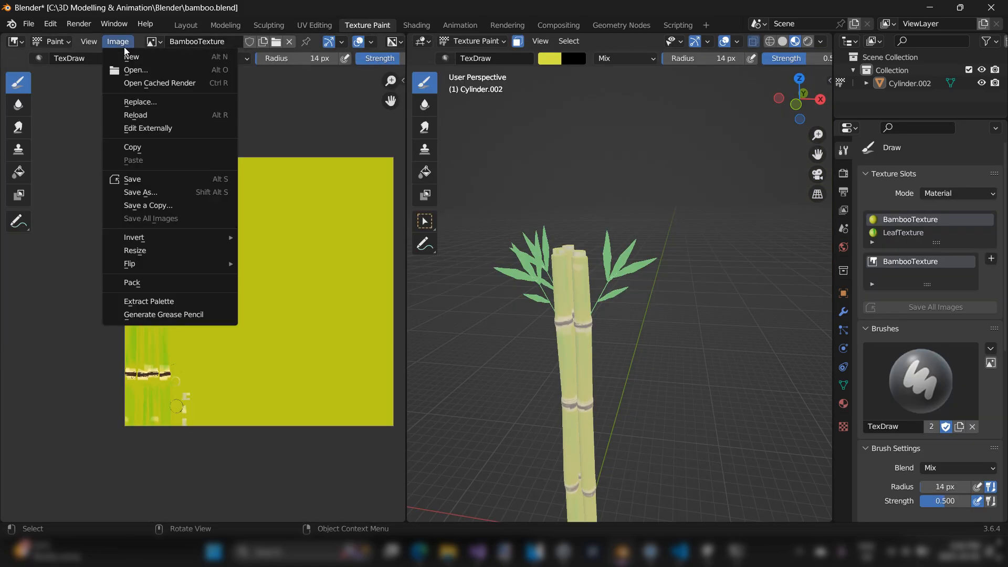
pyautogui.click(158, 193)
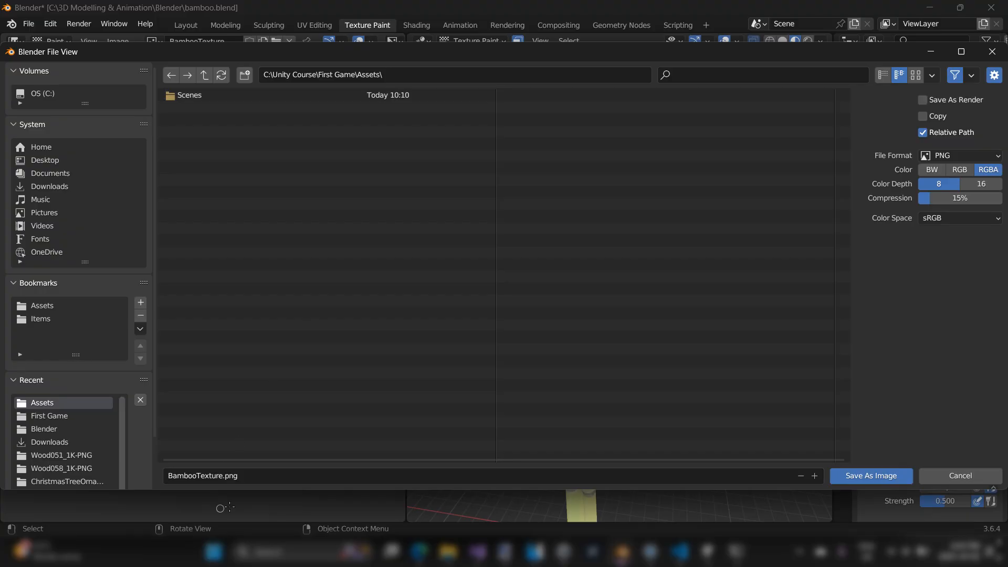
pyautogui.click(893, 481)
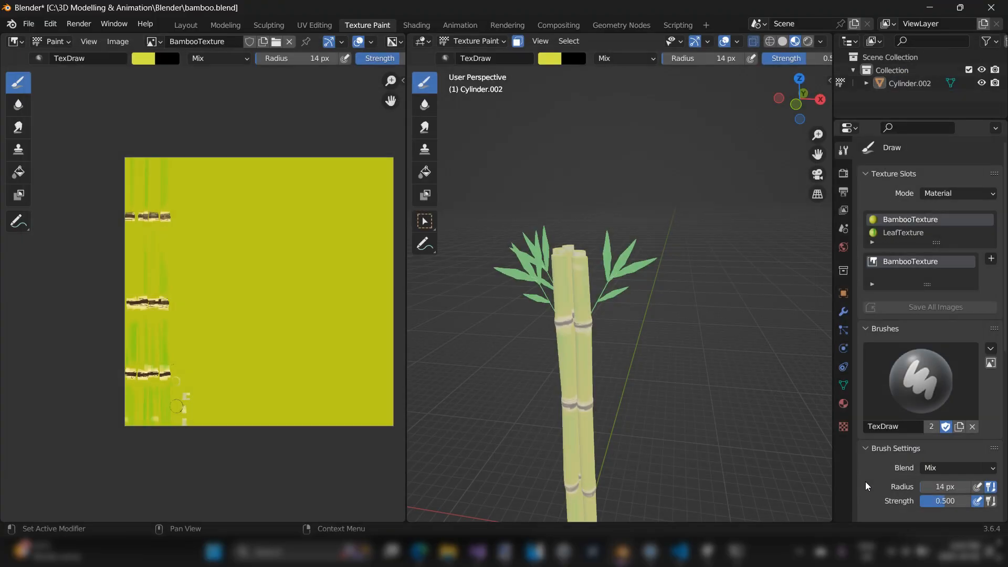
# Switch to Unity and check the material remapping of bamboo_model and the import settings and texture types of BambooTexture
pyautogui.click(707, 551)
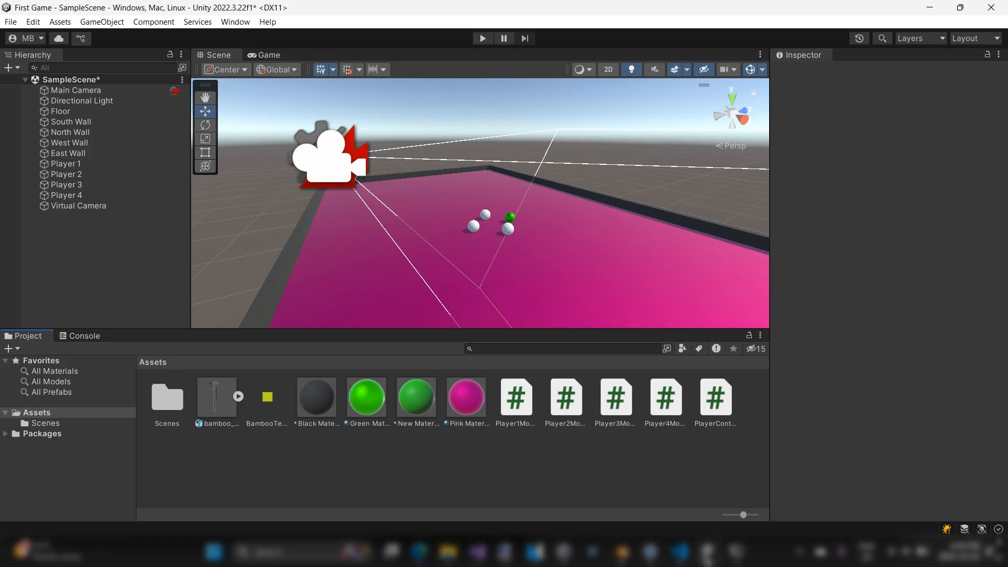
pyautogui.click(227, 408)
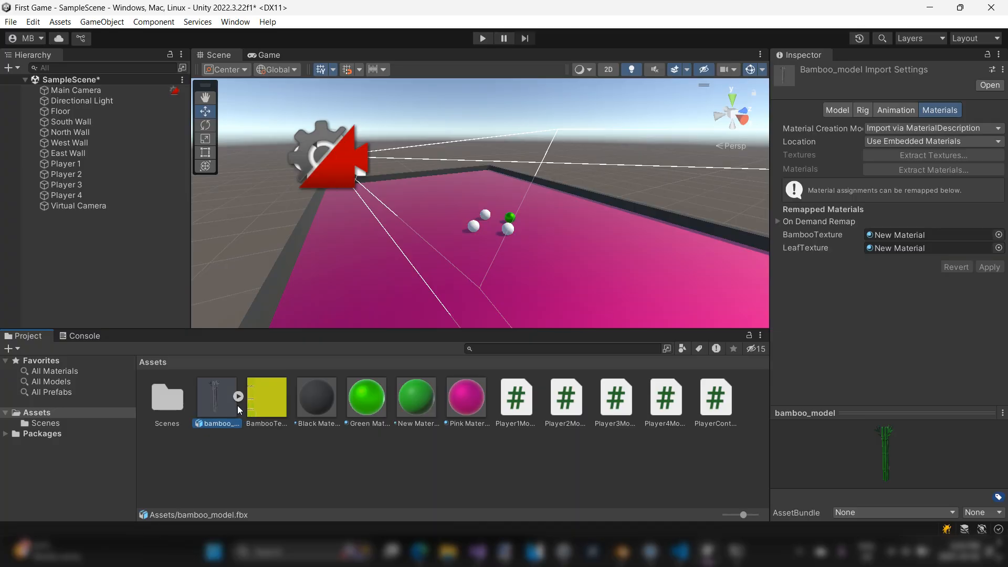
pyautogui.click(278, 411)
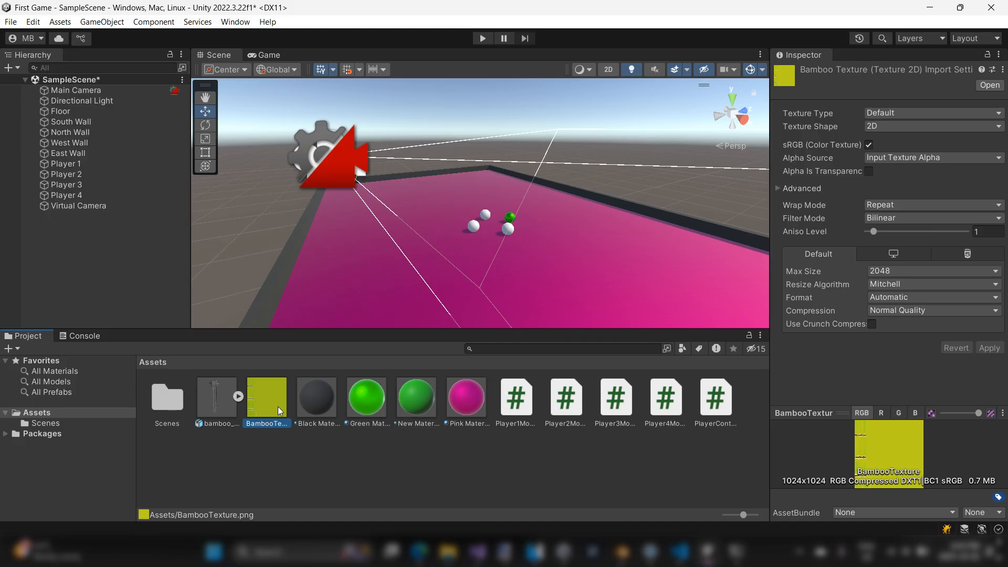
pyautogui.click(882, 116)
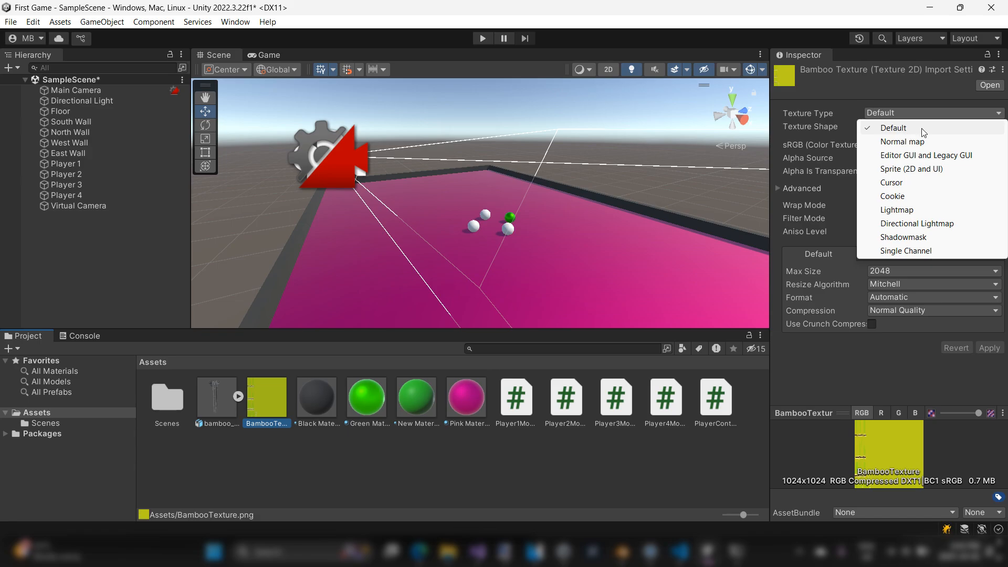
pyautogui.click(662, 436)
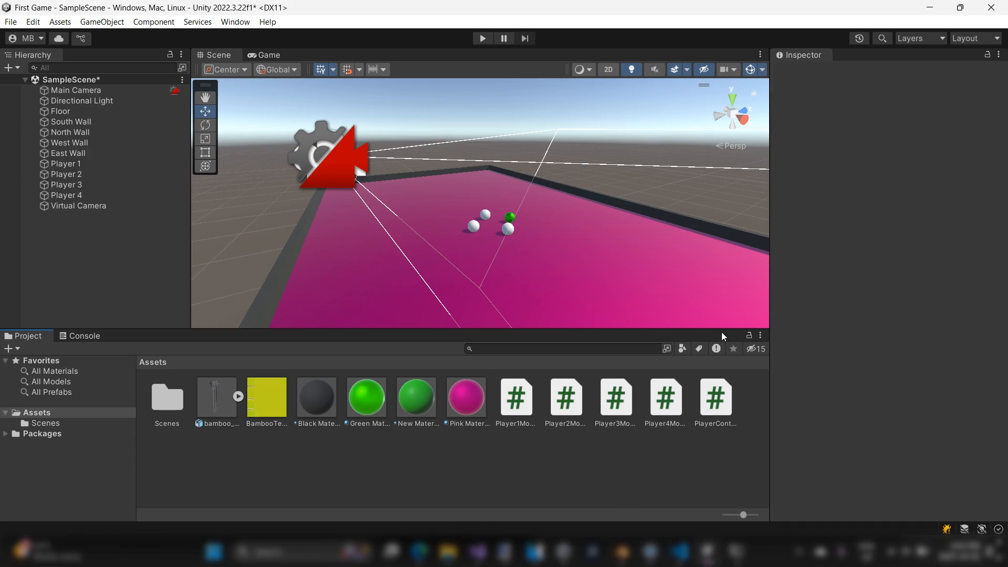
pyautogui.click(273, 407)
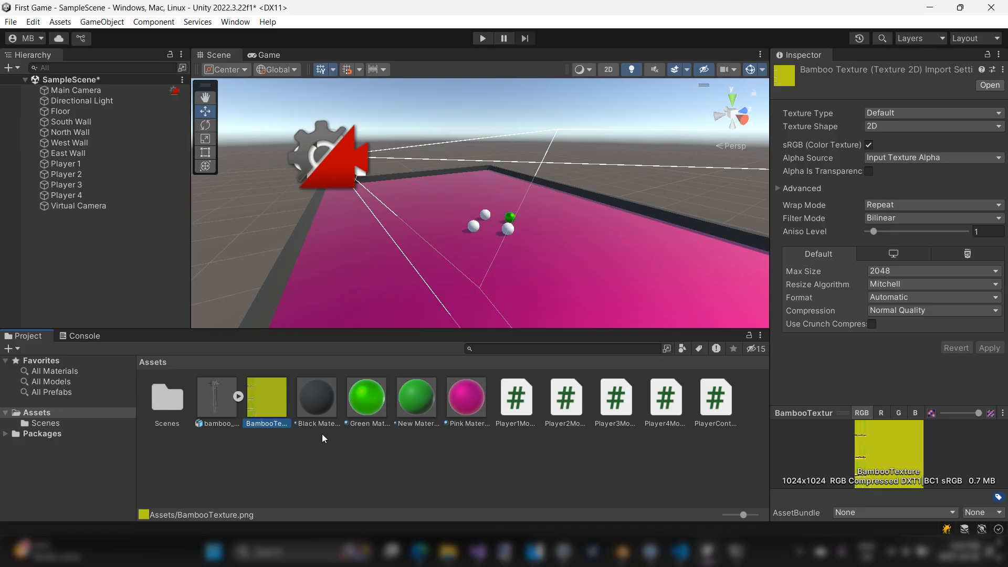
# Create a material named Bamboo Material in Assets
pyautogui.rightClick(336, 446)
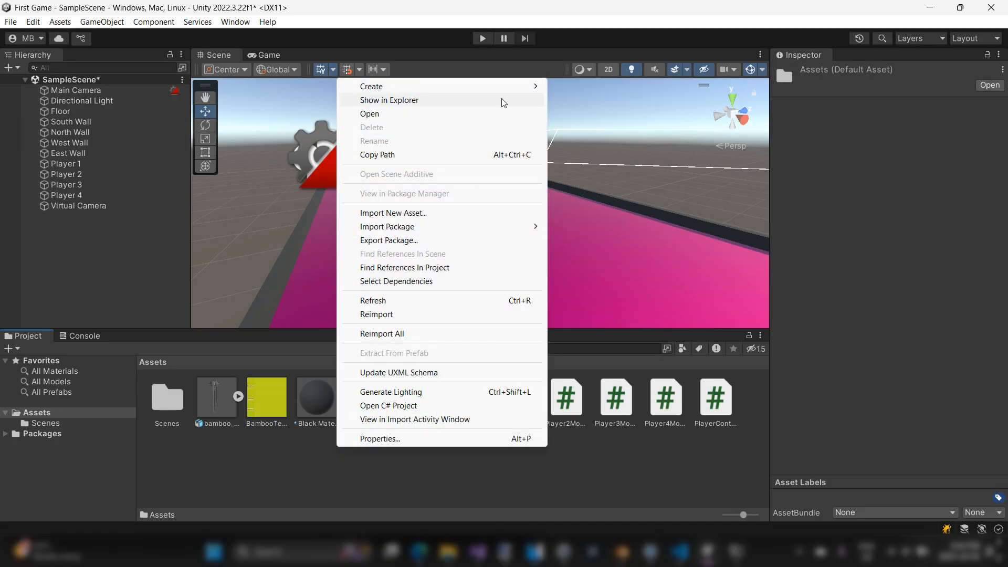
pyautogui.moveTo(514, 93)
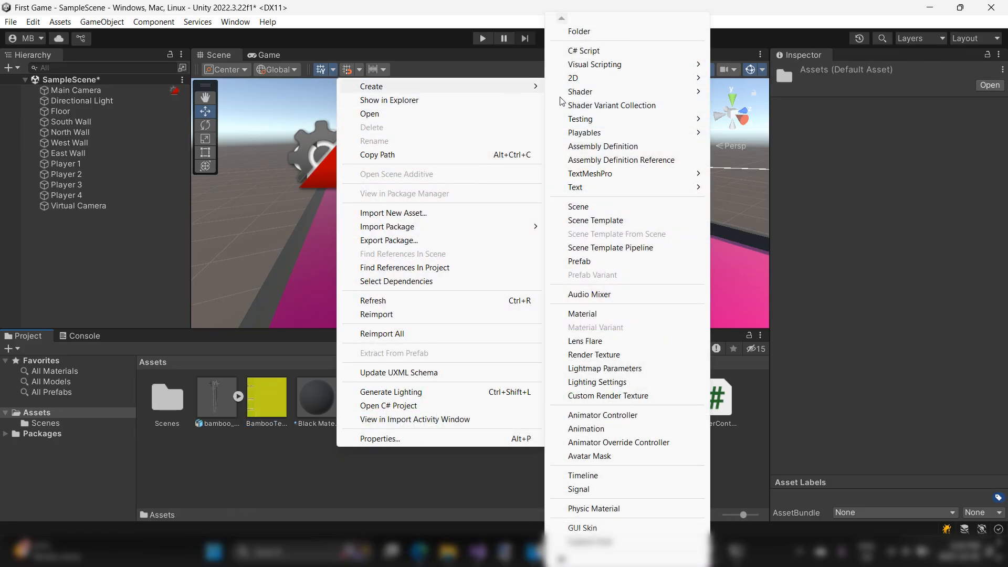
pyautogui.click(581, 314)
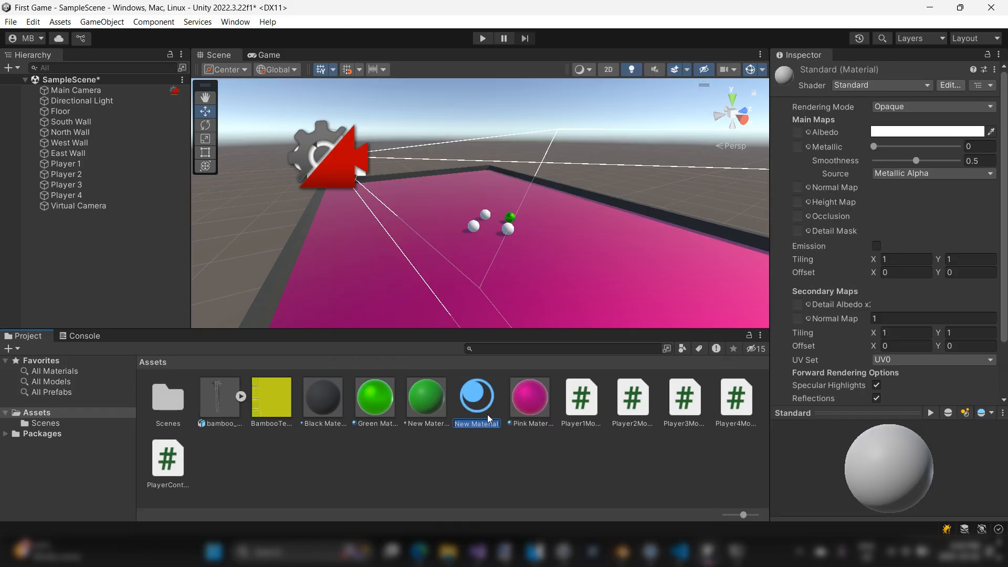
pyautogui.write('Bamboo Material')
pyautogui.press('Return')
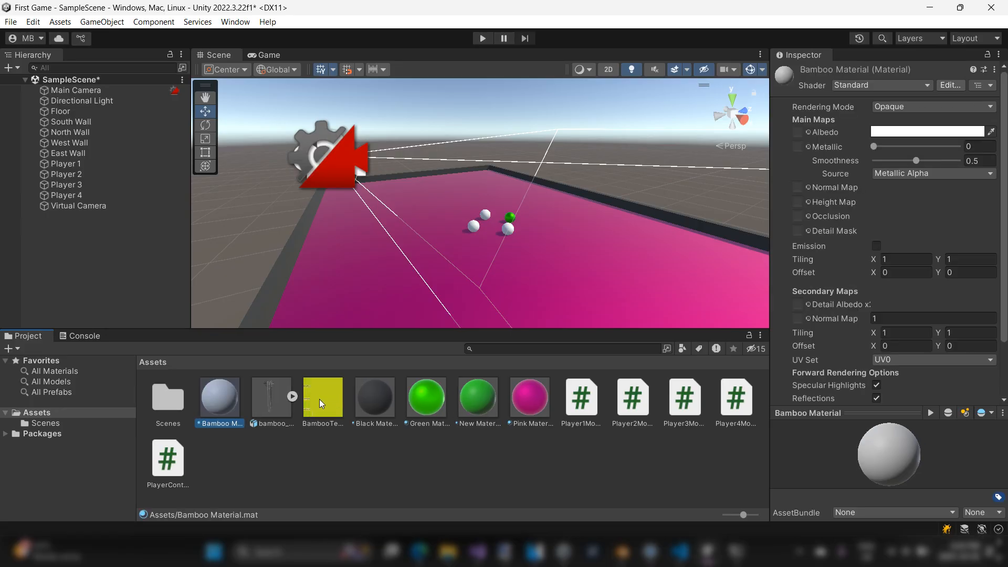
# Assign BambooTexture as Bamboo Material's albedo map and remap bamboo_model's BambooTexture slot to Bamboo Material
pyautogui.moveTo(326, 393); pyautogui.dragTo(798, 136)
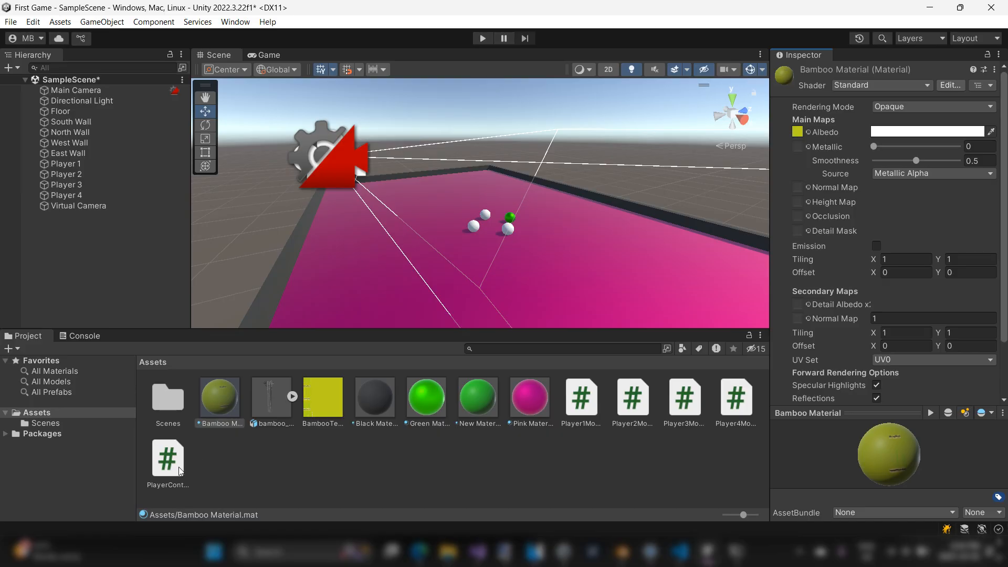
pyautogui.click(268, 408)
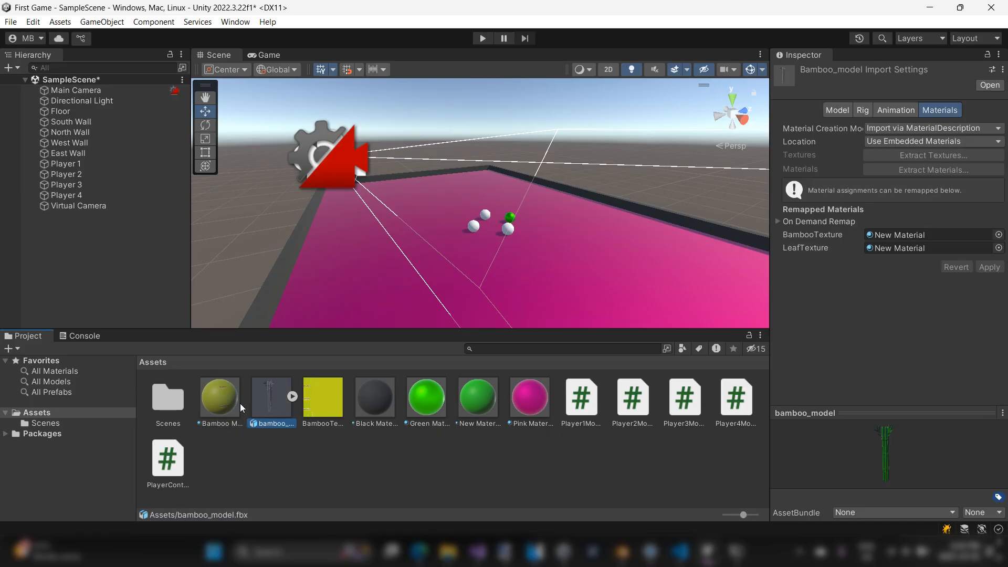
pyautogui.moveTo(216, 401); pyautogui.dragTo(887, 236)
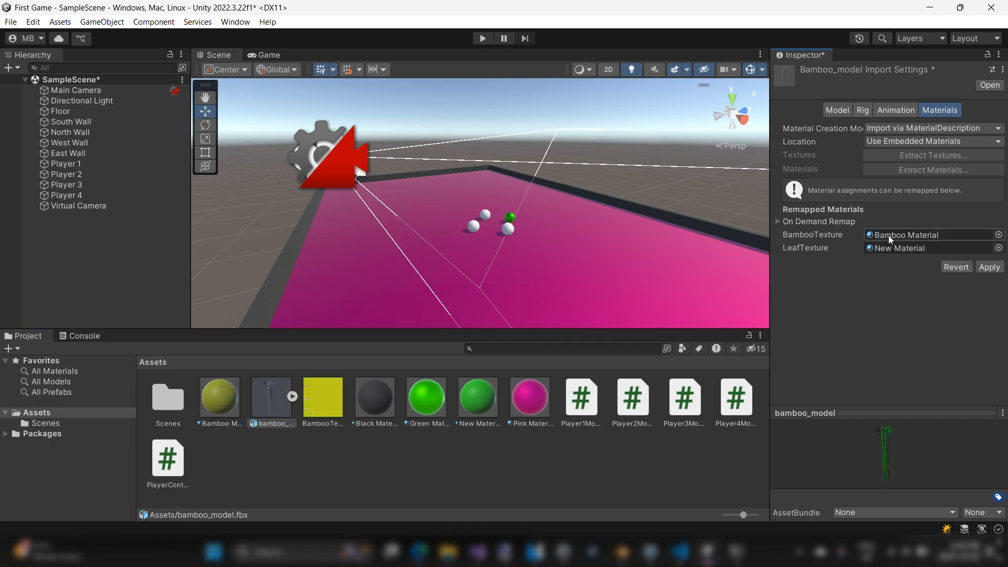
pyautogui.click(990, 267)
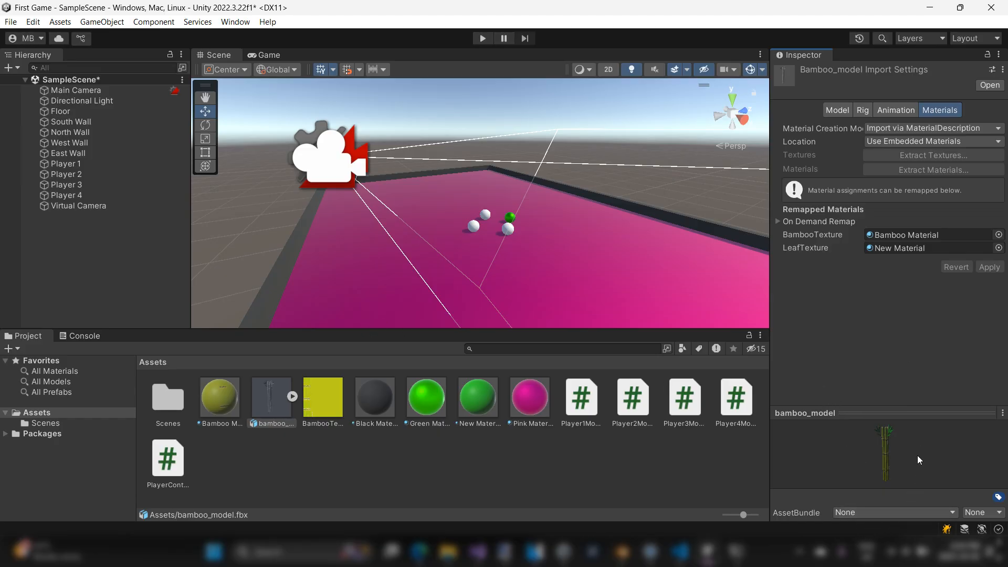
pyautogui.moveTo(888, 446); pyautogui.dragTo(861, 457)
pyautogui.moveTo(957, 434); pyautogui.dragTo(990, 447)
pyautogui.moveTo(924, 454); pyautogui.dragTo(958, 455)
pyautogui.moveTo(847, 450); pyautogui.dragTo(932, 455)
pyautogui.click(388, 446)
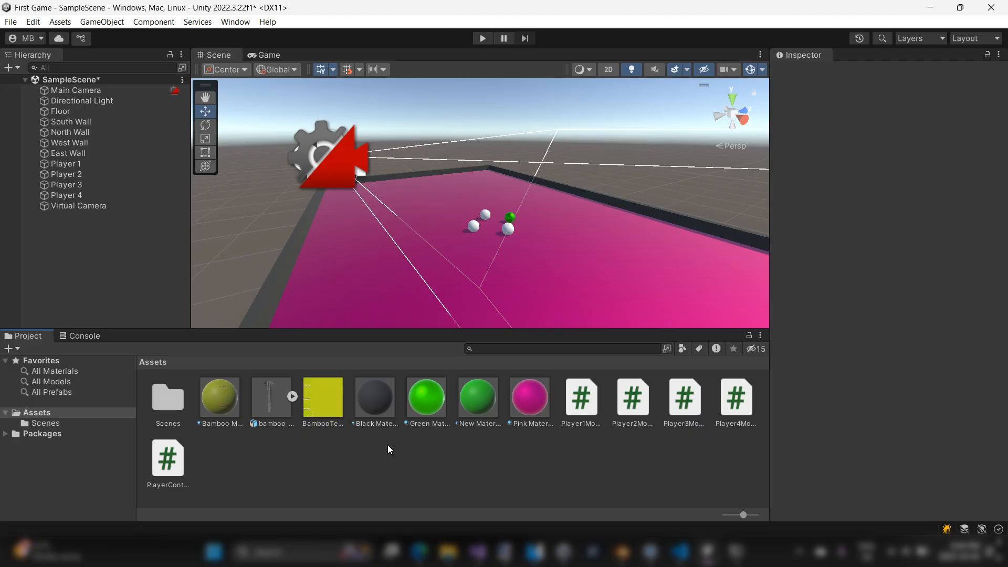
# Create a folder named Bamboo Model in Assets
pyautogui.rightClick(234, 450)
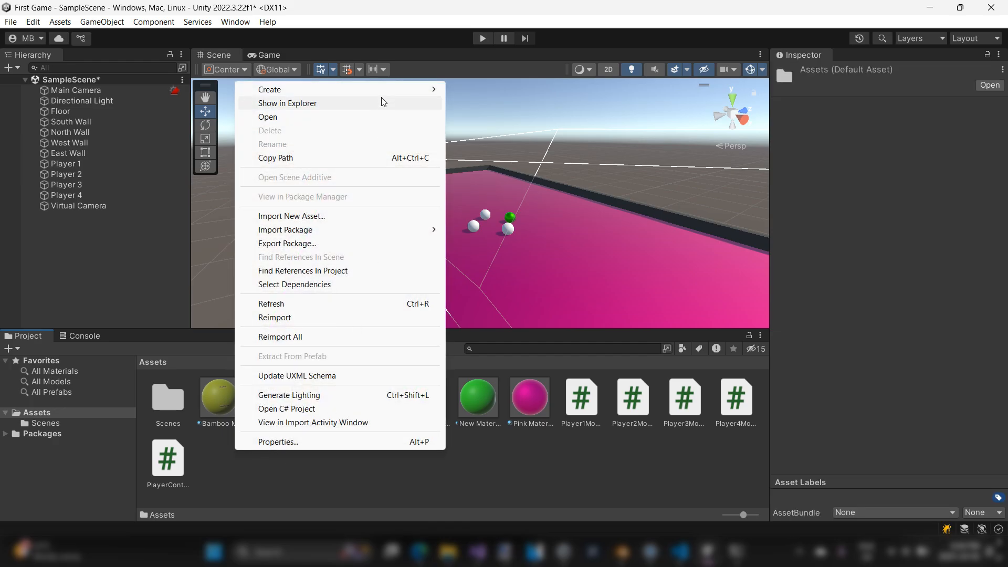
pyautogui.moveTo(386, 97)
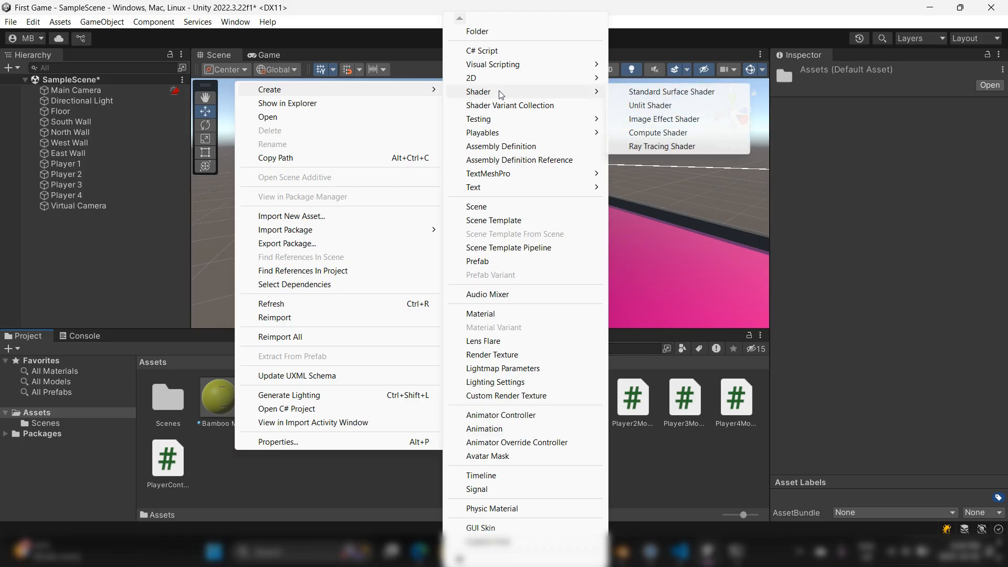
pyautogui.click(501, 32)
pyautogui.write('Bamboo M')
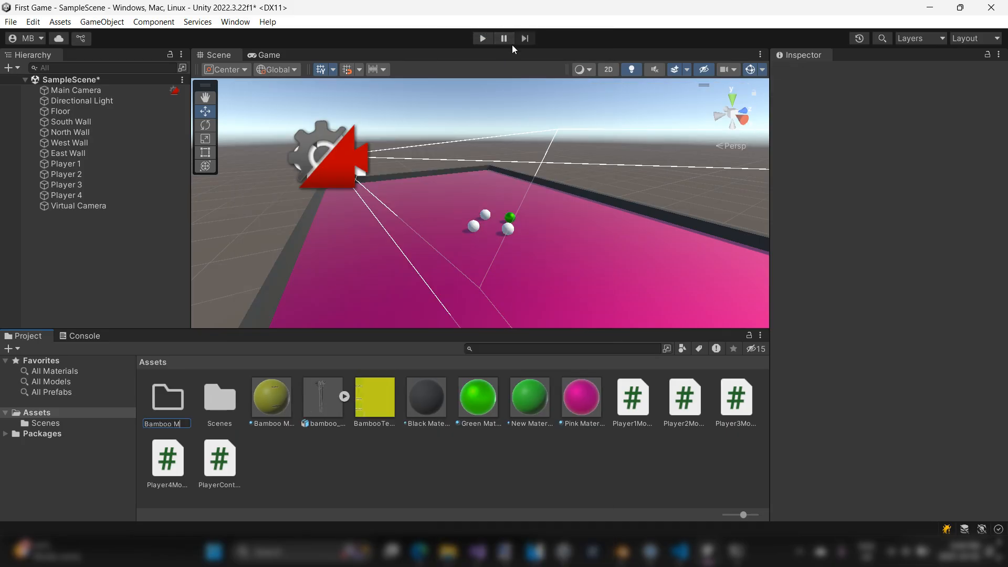
pyautogui.write('odel')
pyautogui.press('Return')
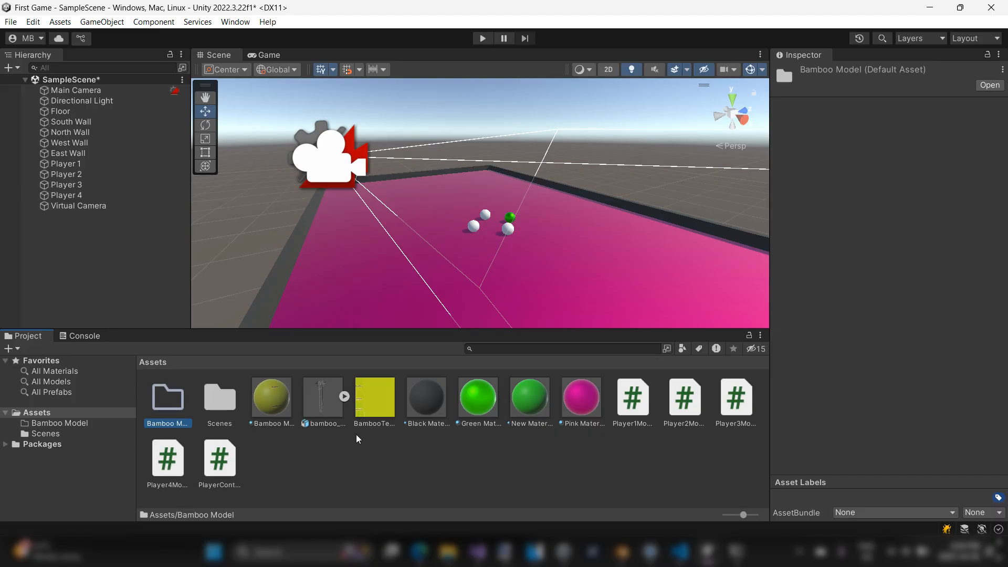
pyautogui.click(323, 471)
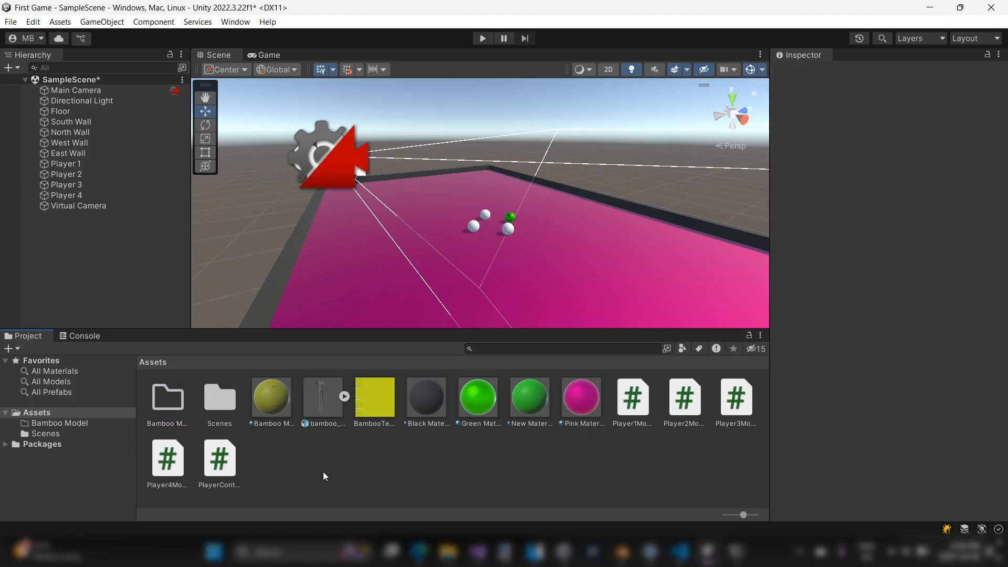
# Move bamboo_model, Bamboo Material and BambooTexture into the Bamboo Model folder and check the moved model's material remapping
pyautogui.moveTo(323, 410); pyautogui.dragTo(168, 398)
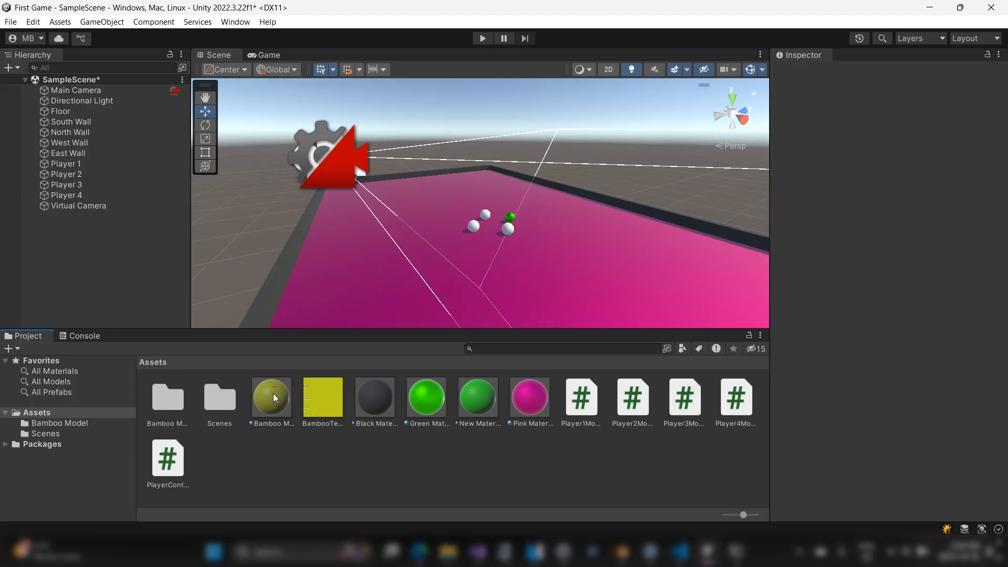
pyautogui.moveTo(280, 401); pyautogui.dragTo(163, 398)
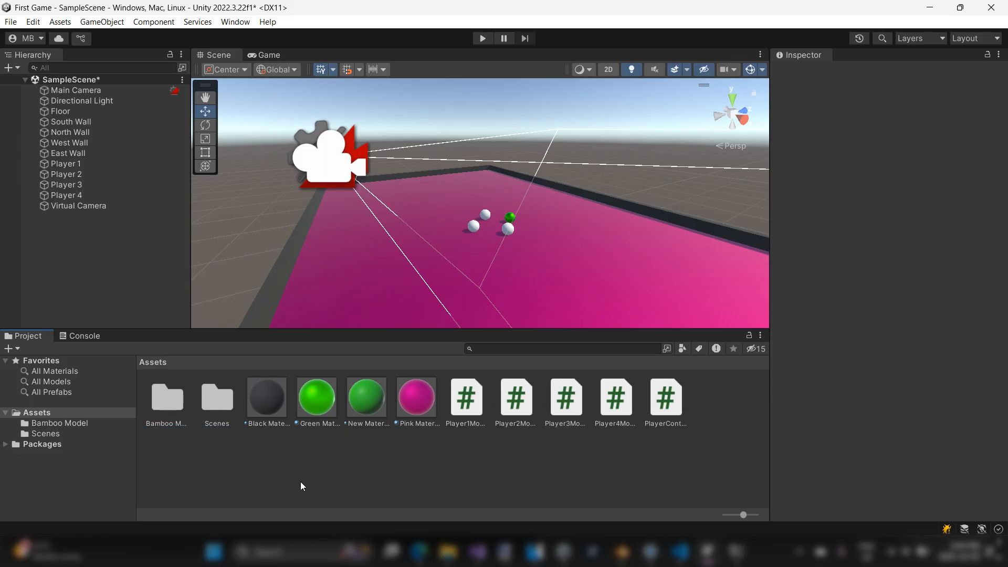
pyautogui.doubleClick(174, 403)
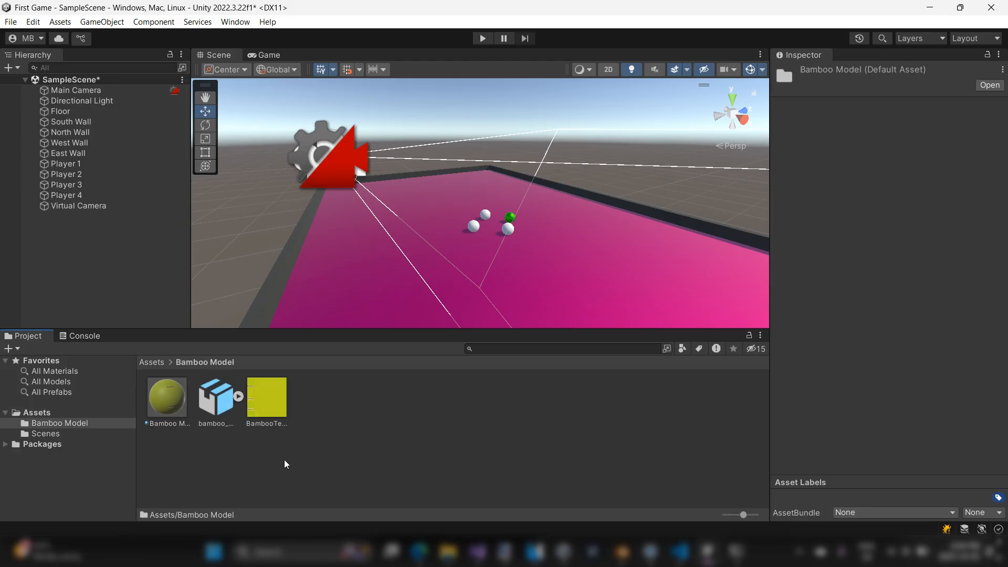
pyautogui.click(222, 407)
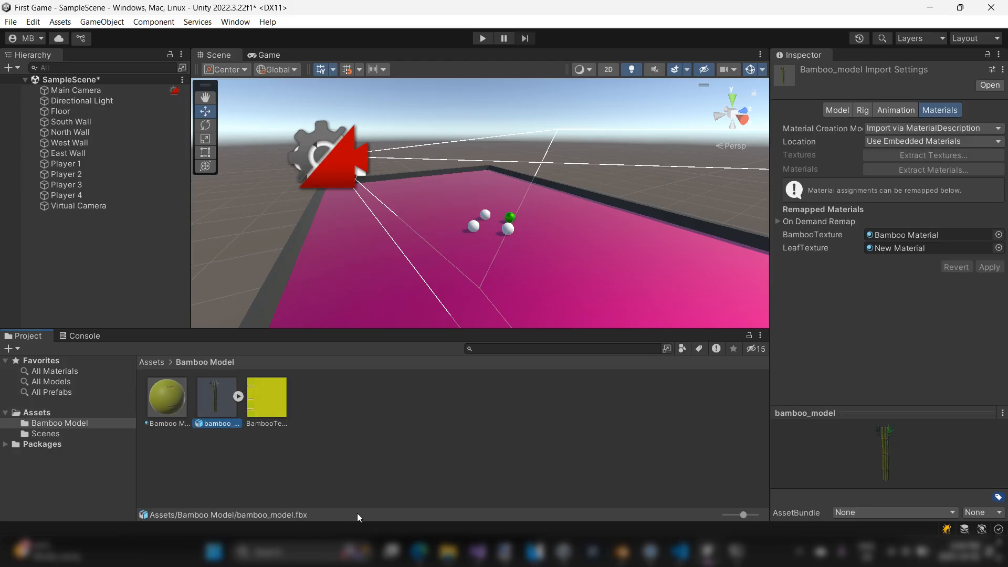
pyautogui.click(156, 362)
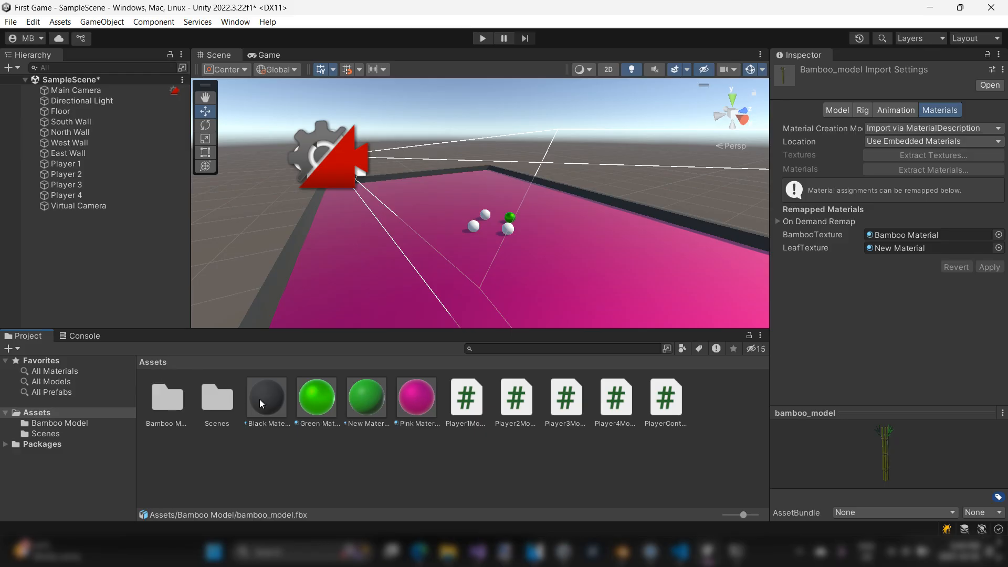